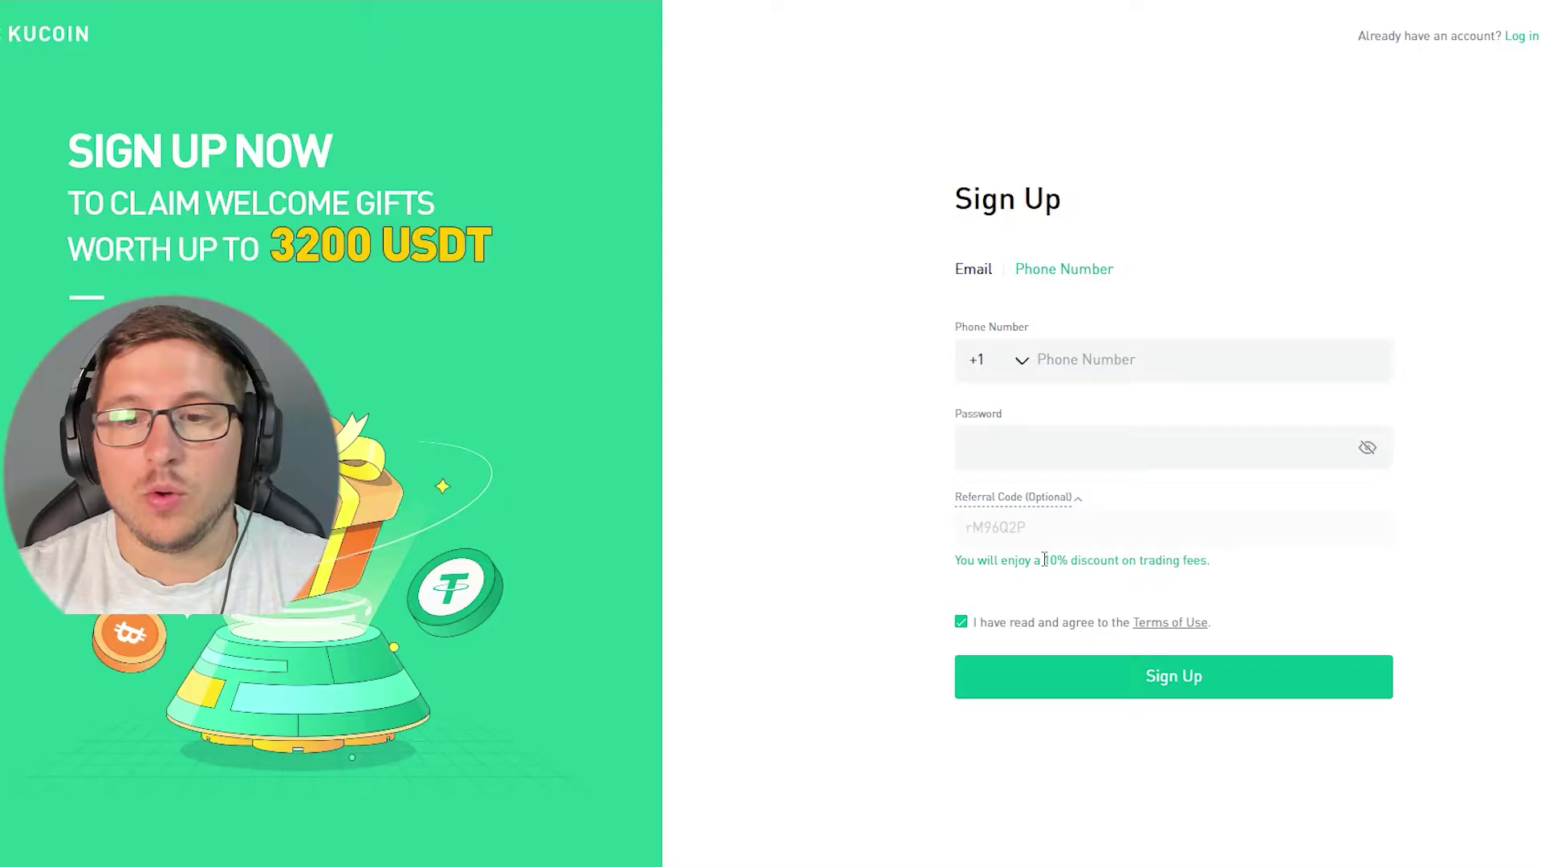
# Switch the KuCoin Sign Up form to email registration.
pyautogui.moveTo(1050, 564); pyautogui.dragTo(1115, 567)
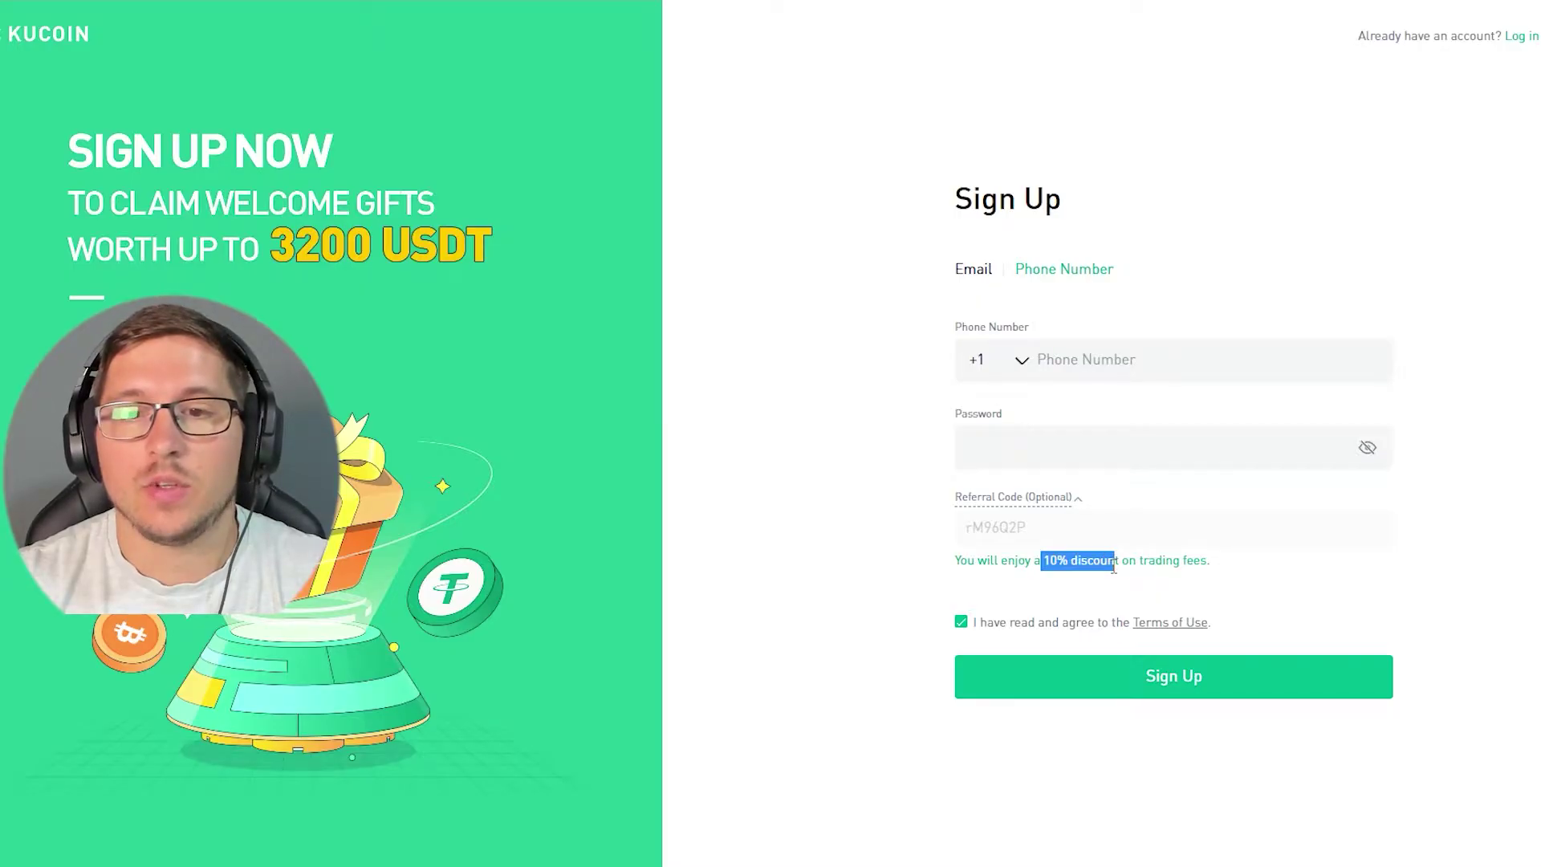
pyautogui.click(1114, 567)
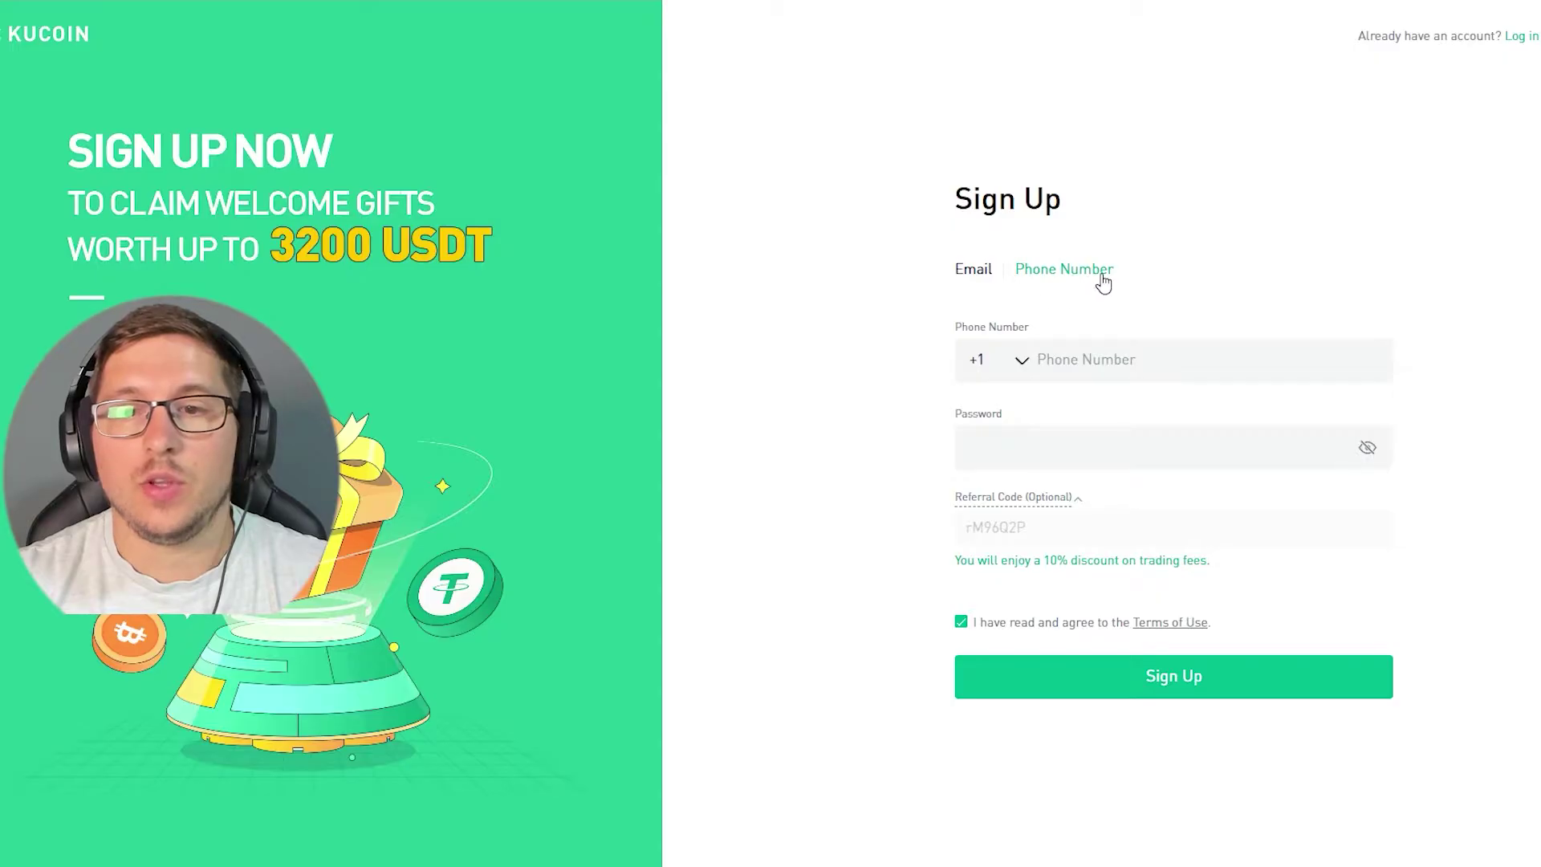
pyautogui.click(980, 274)
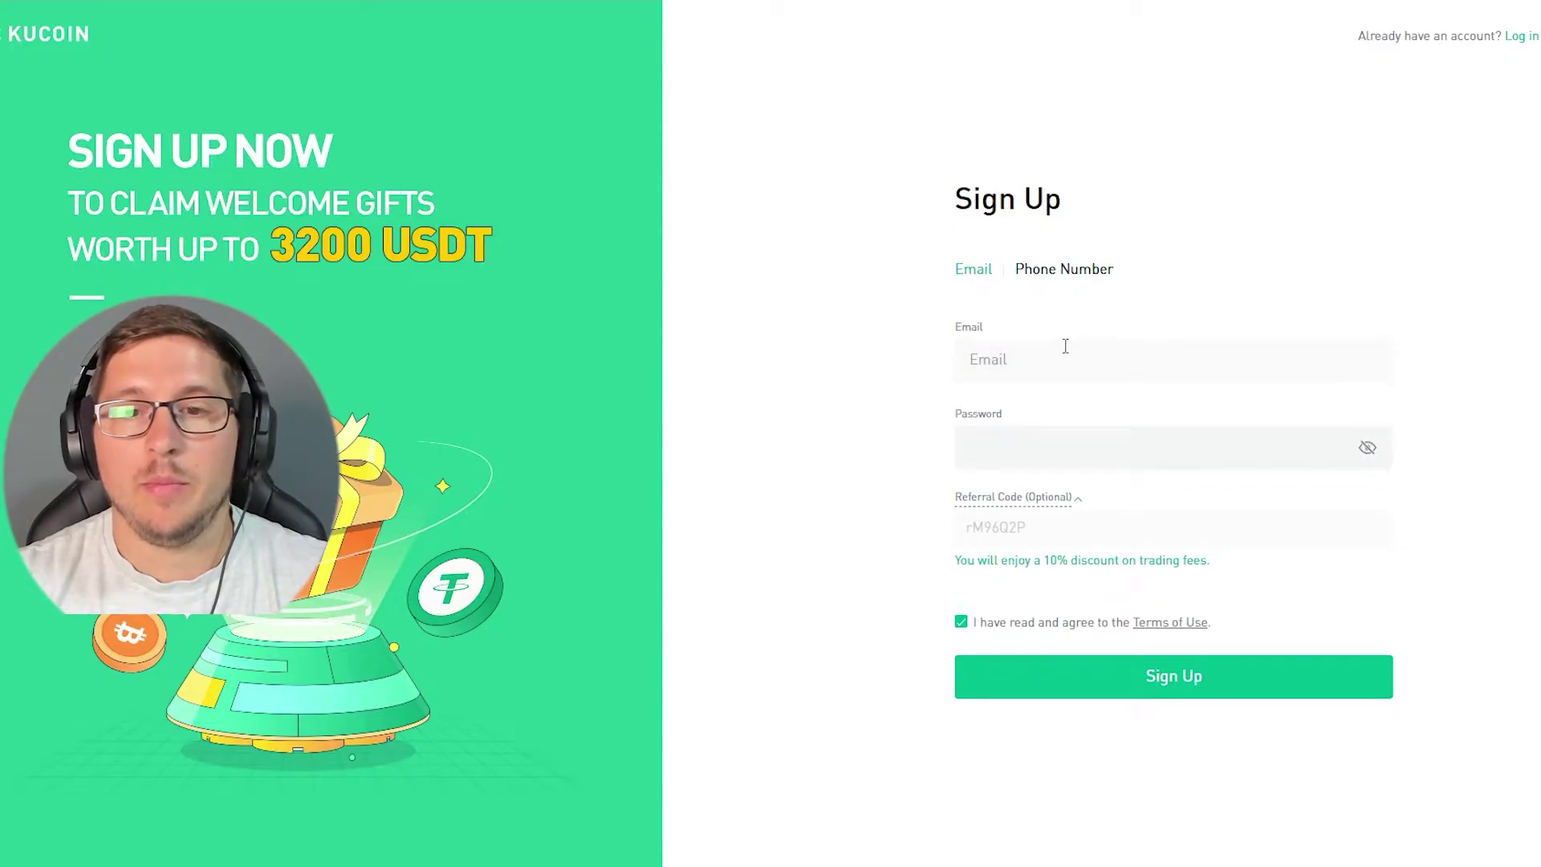
pyautogui.click(1053, 273)
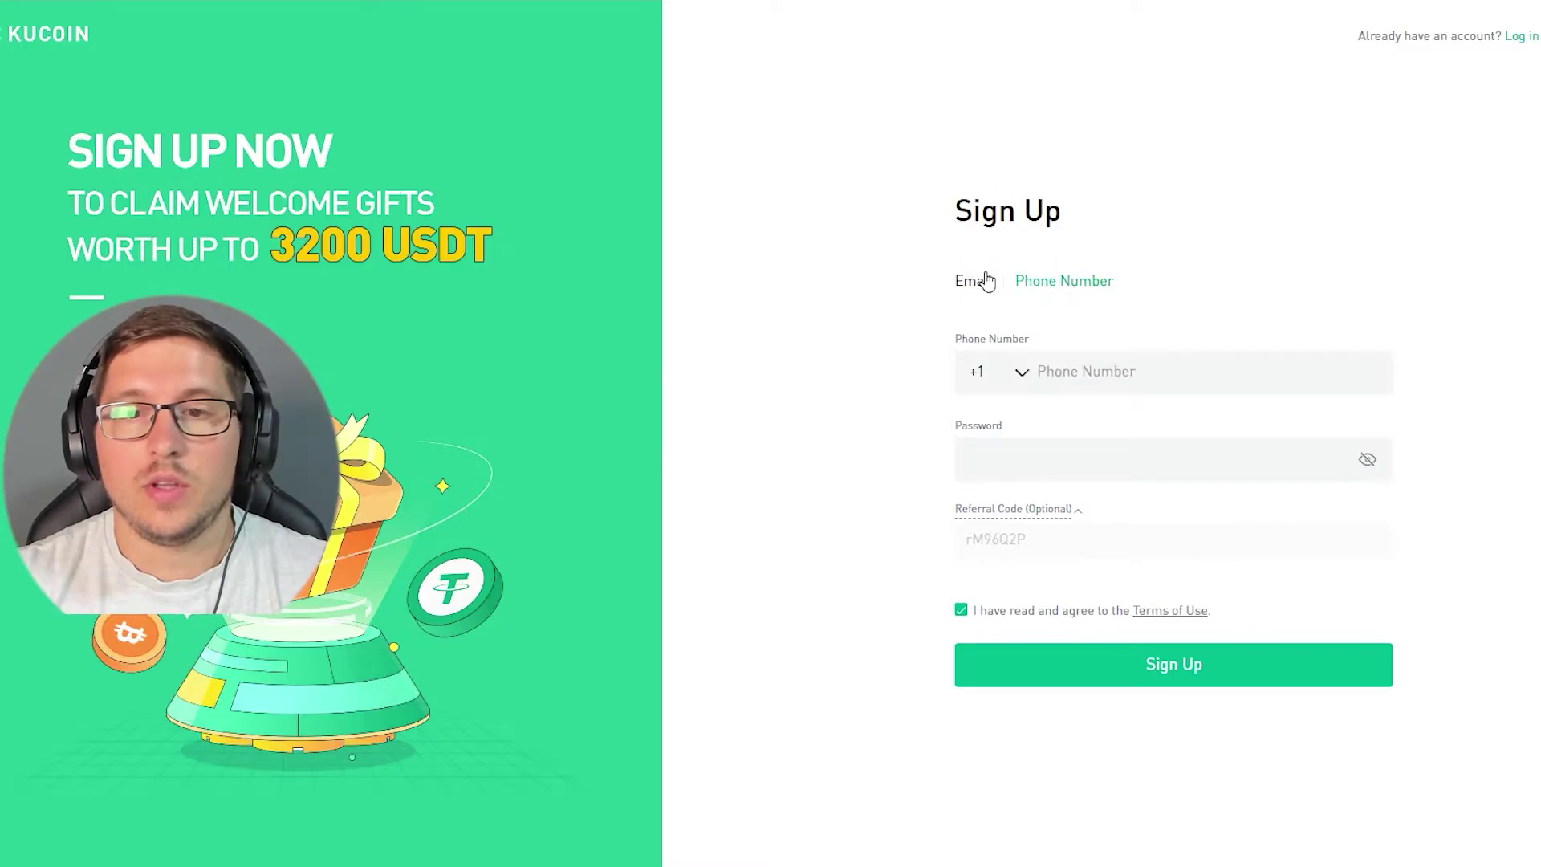
pyautogui.click(989, 273)
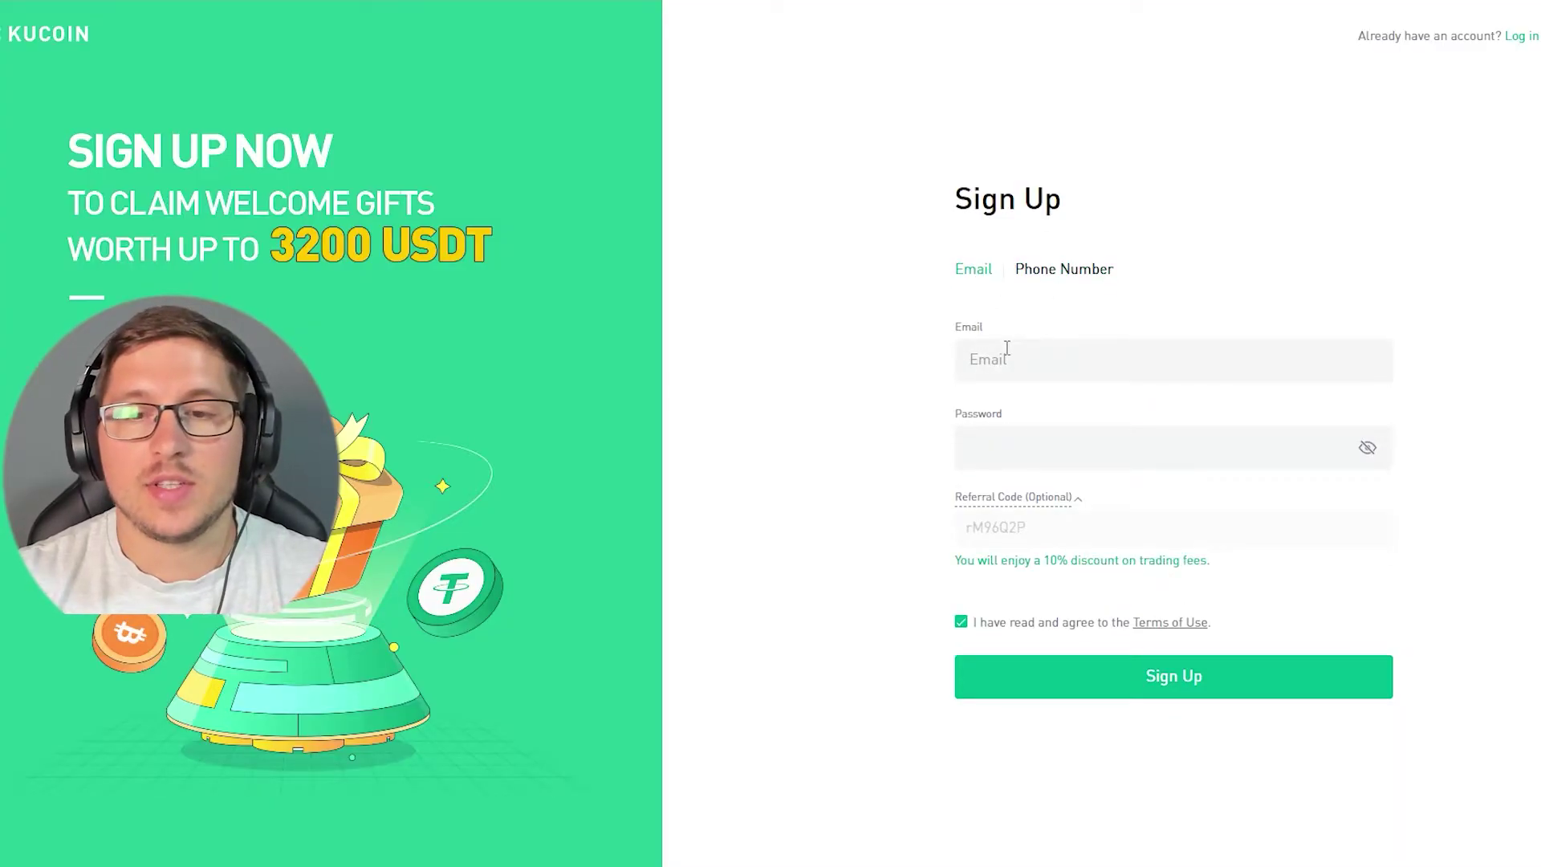
# Paste in the account email address and a password meeting all three requirements.
pyautogui.click(1026, 359)
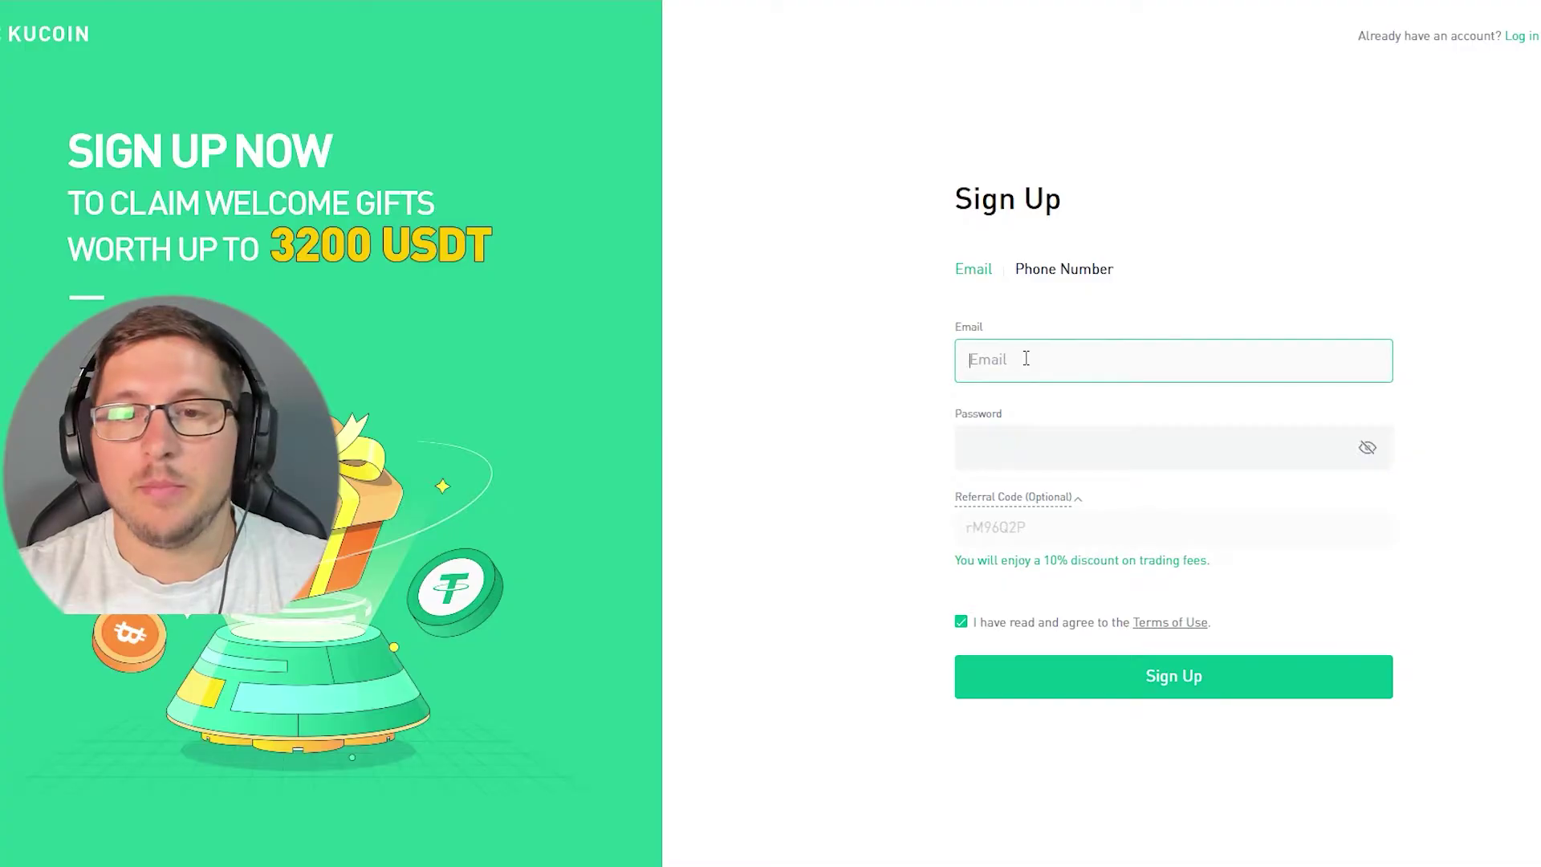
pyautogui.hotkey('ctrl', 'v')
pyautogui.click(1051, 458)
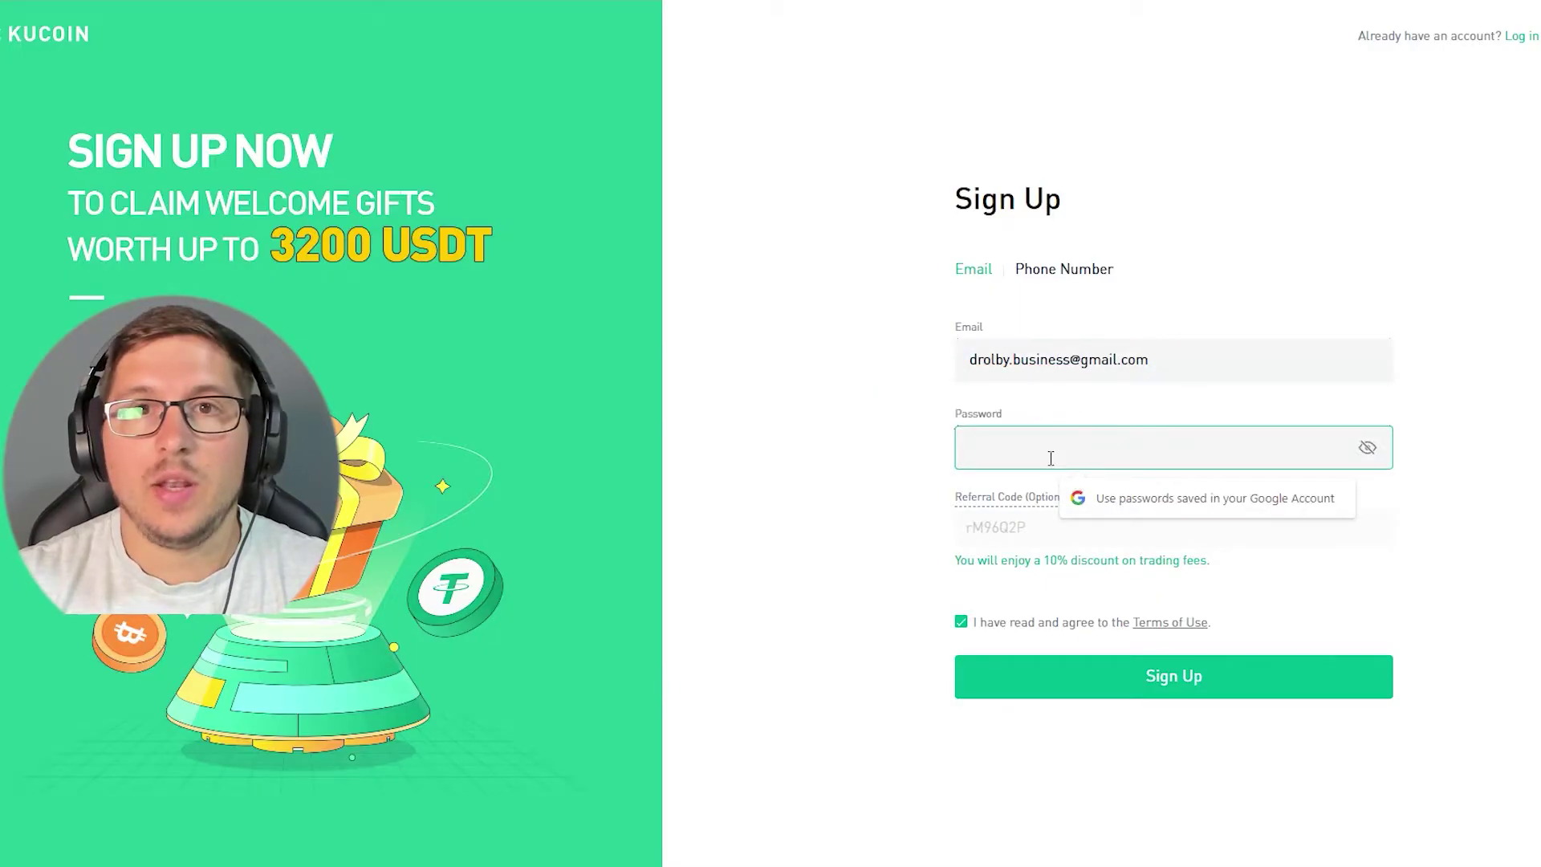
pyautogui.hotkey('ctrl', 'v')
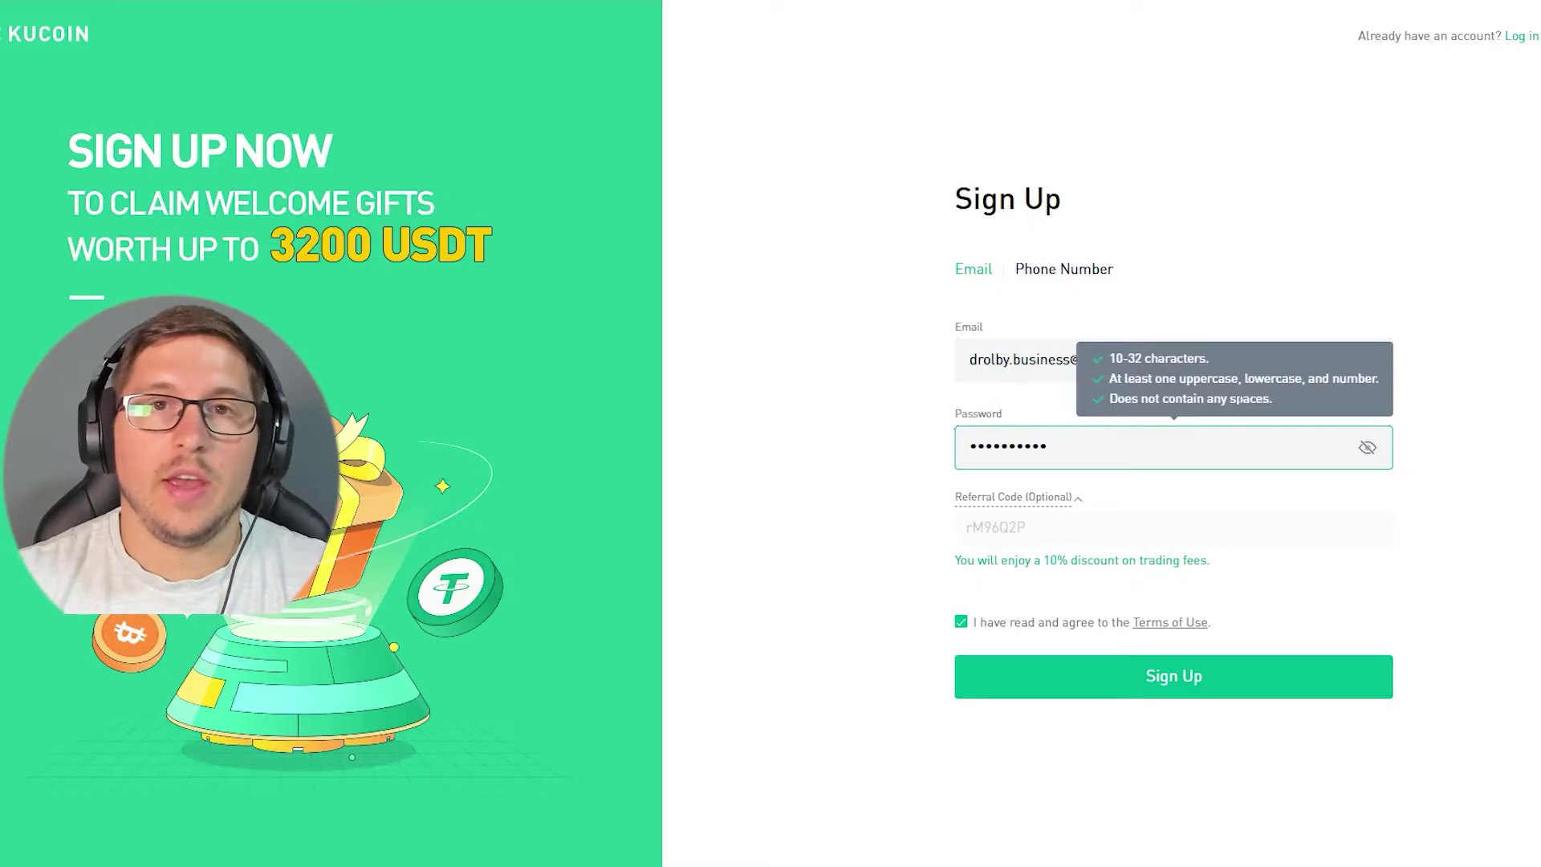
# Submit the sign-up form and solve the three-icon picture puzzle.
pyautogui.click(951, 462)
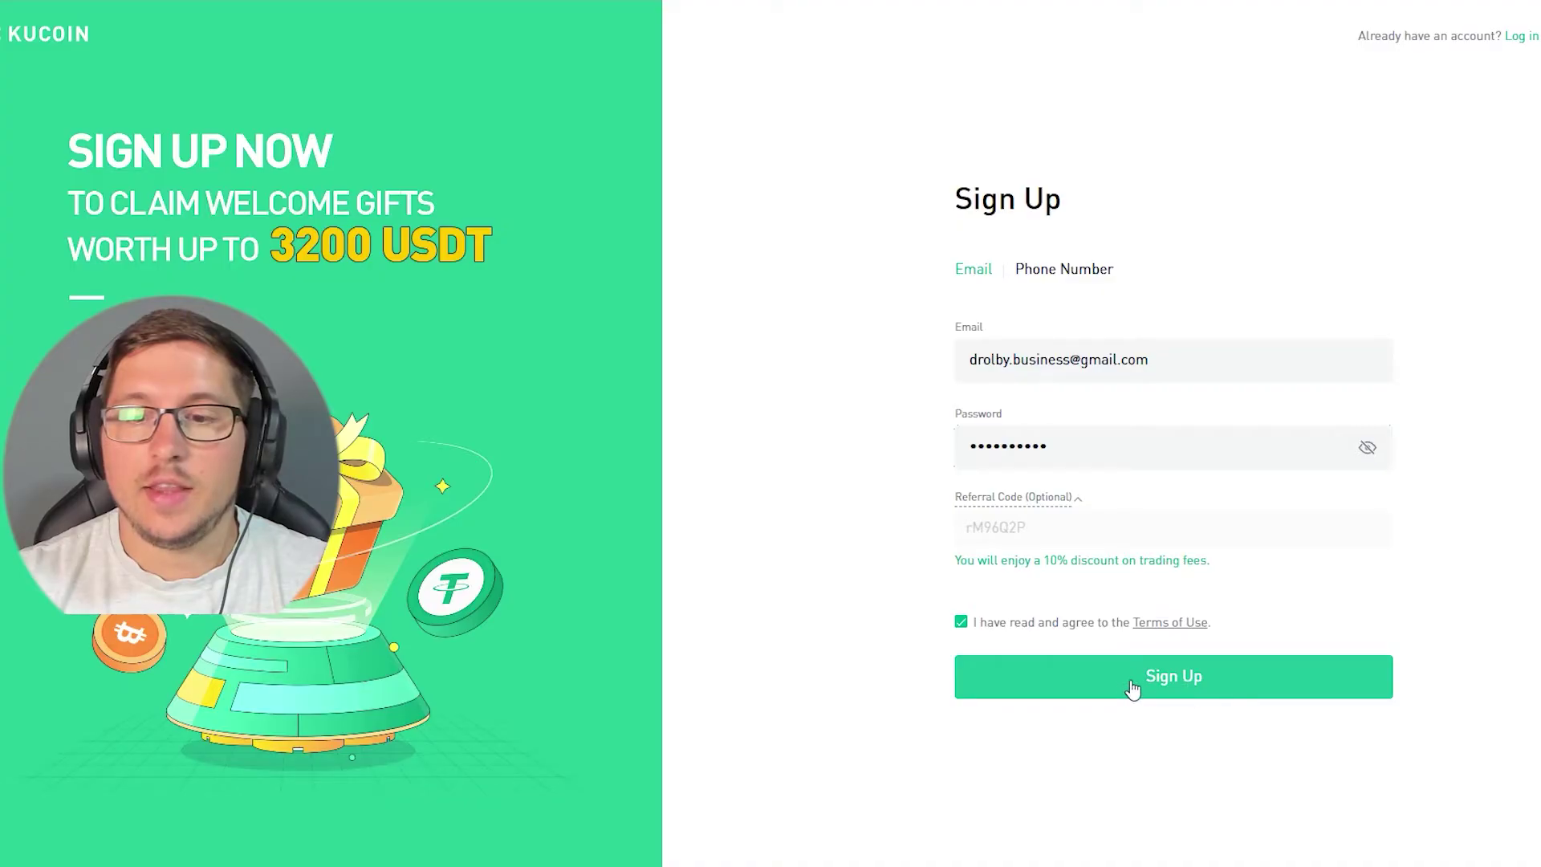
pyautogui.click(1212, 690)
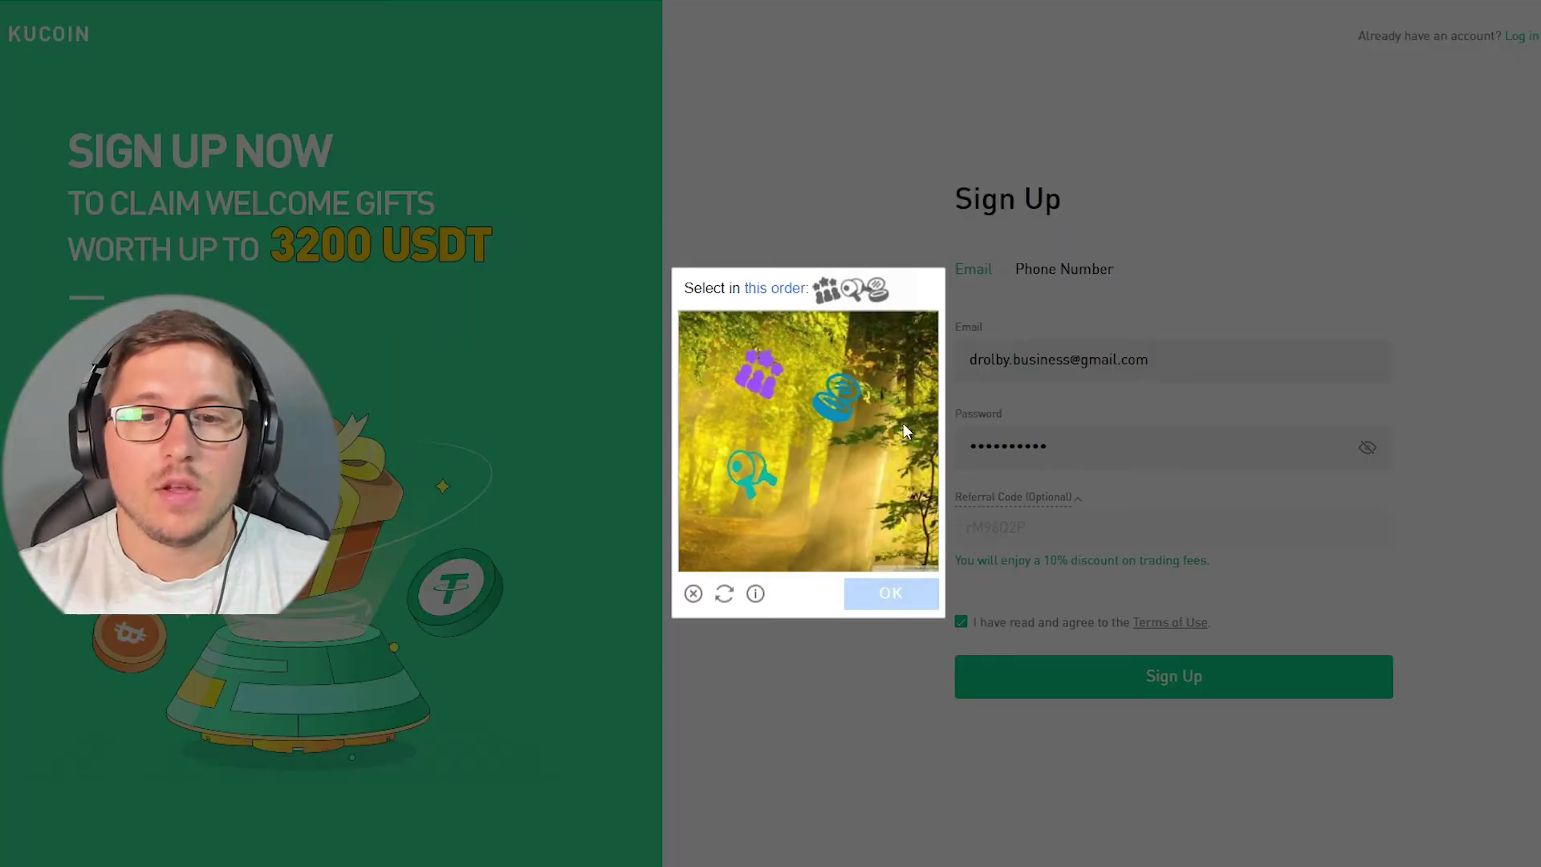
pyautogui.click(758, 375)
pyautogui.click(749, 472)
pyautogui.click(830, 408)
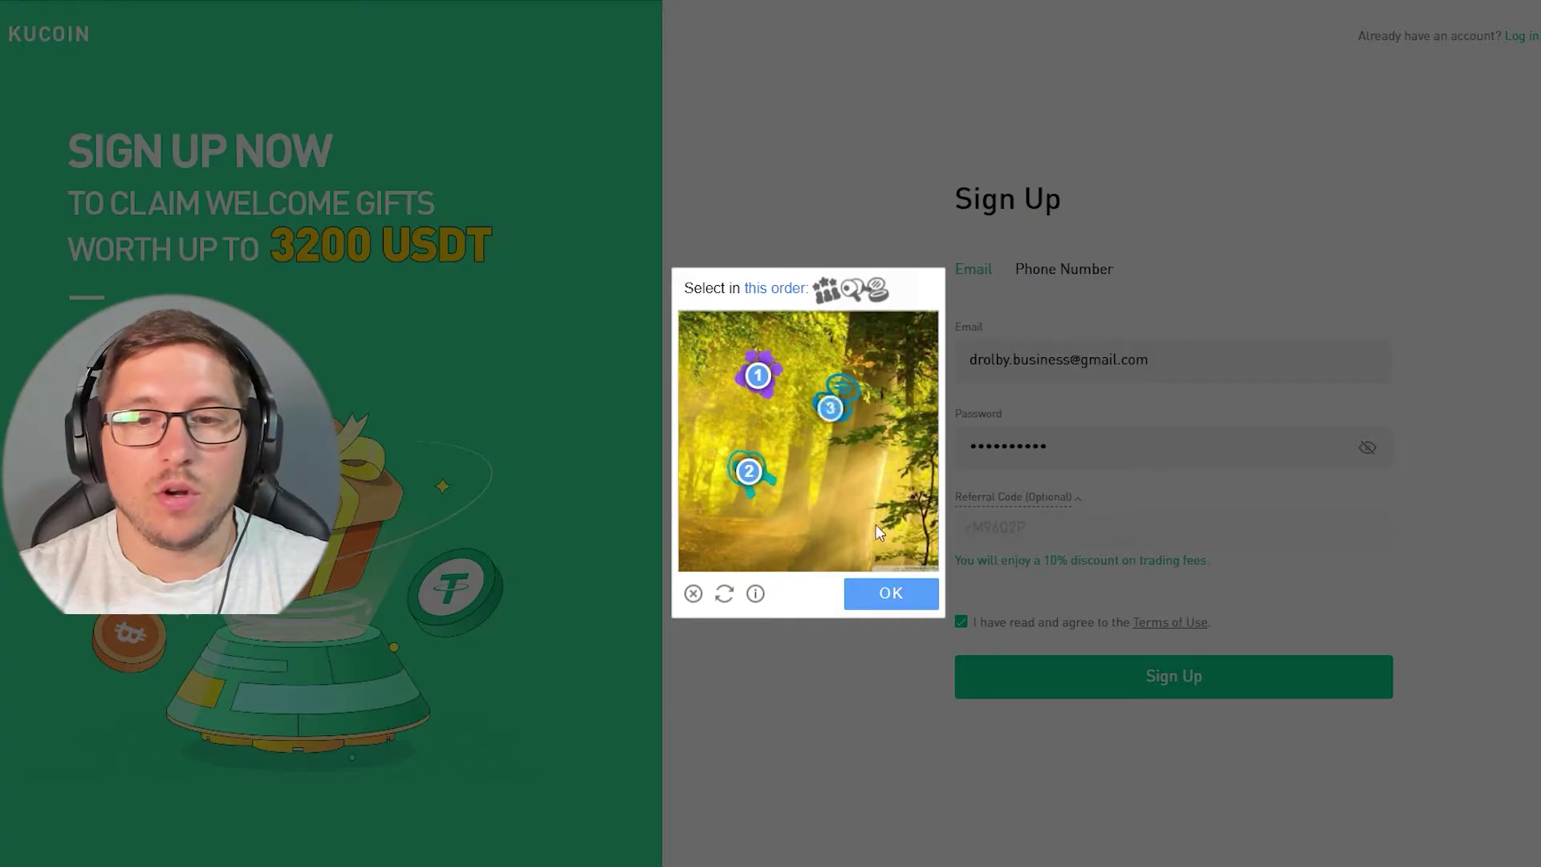
pyautogui.click(891, 593)
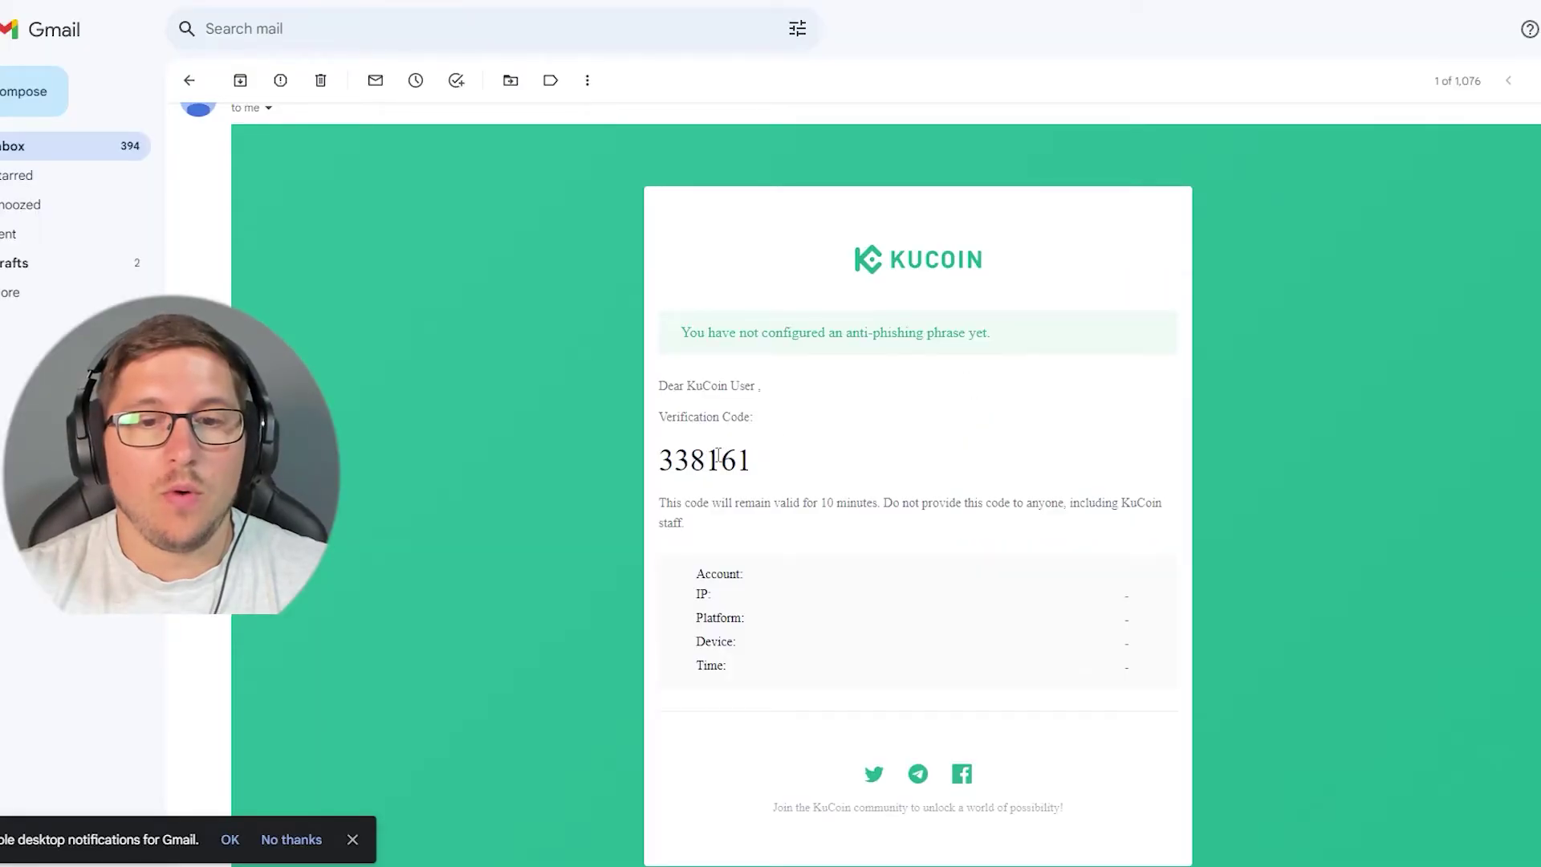
# Copy the emailed verification code into Verification Code and activate the account.
pyautogui.doubleClick(718, 456)
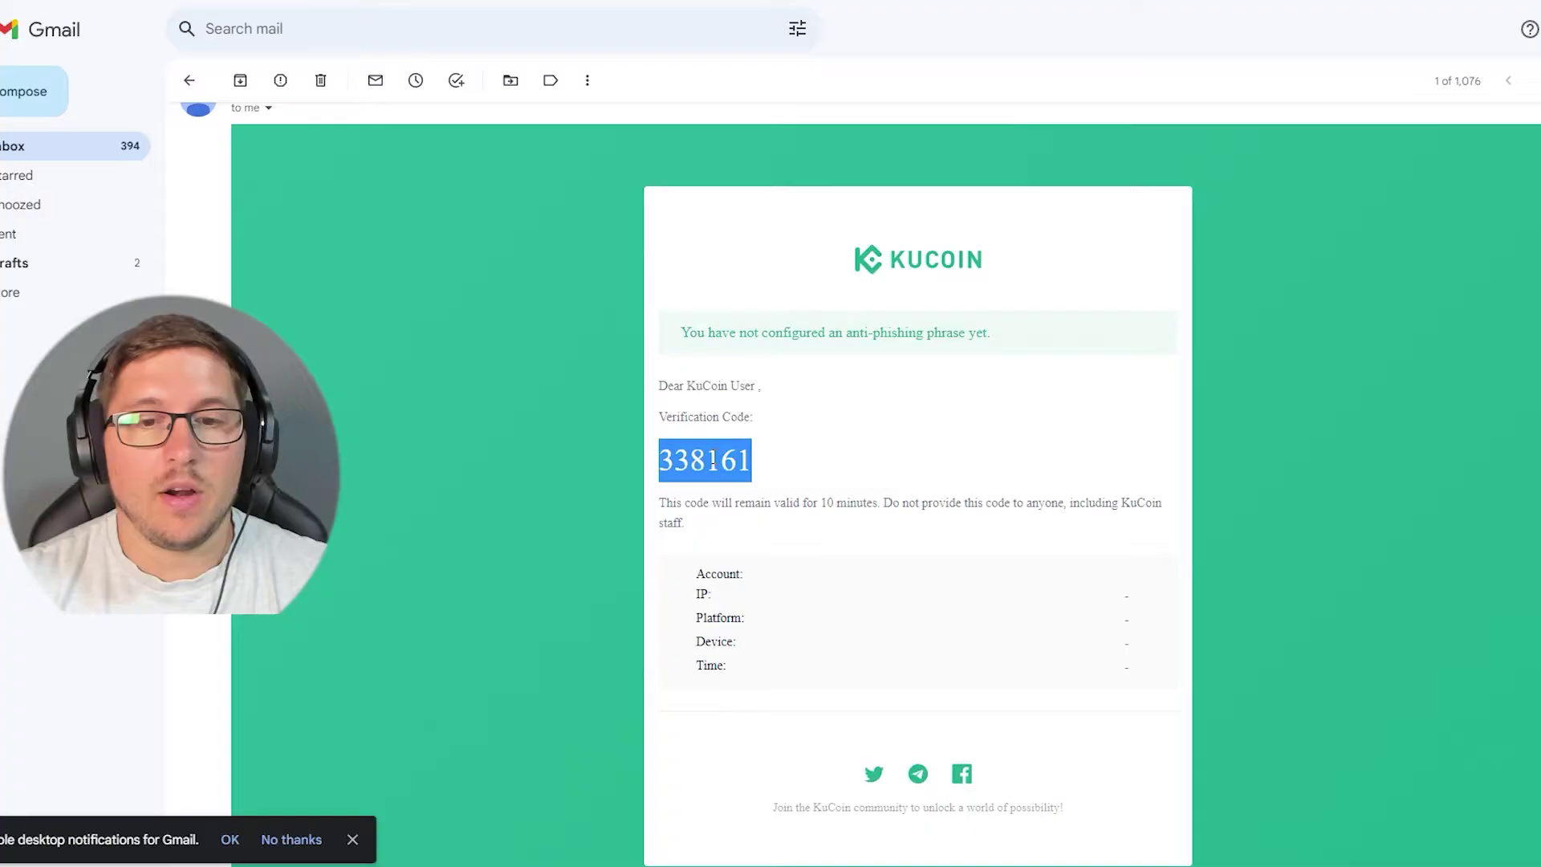
pyautogui.rightClick(723, 459)
pyautogui.click(766, 474)
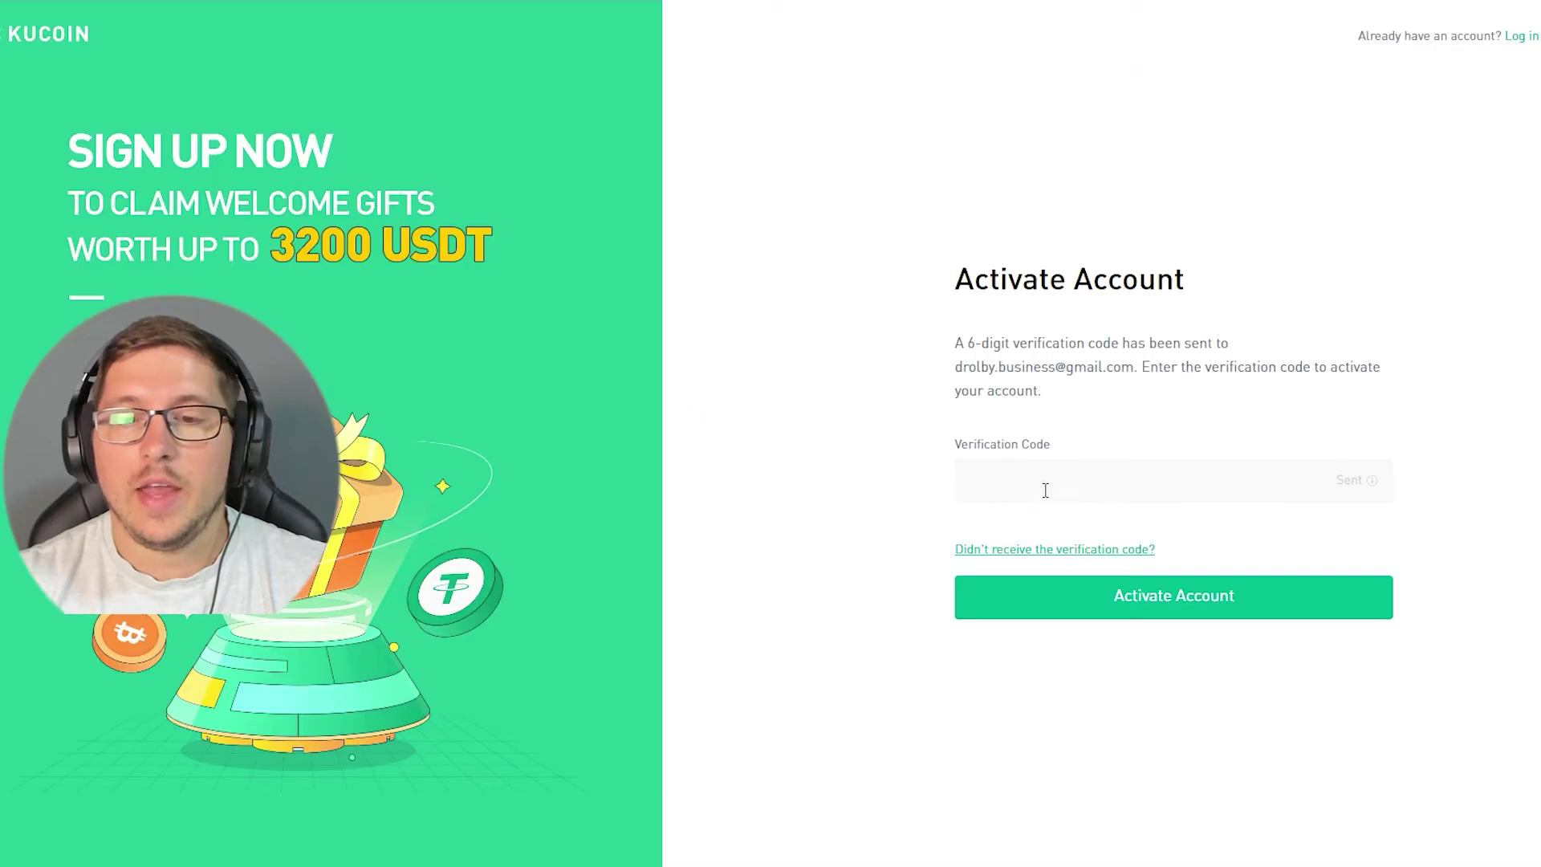
pyautogui.click(1046, 491)
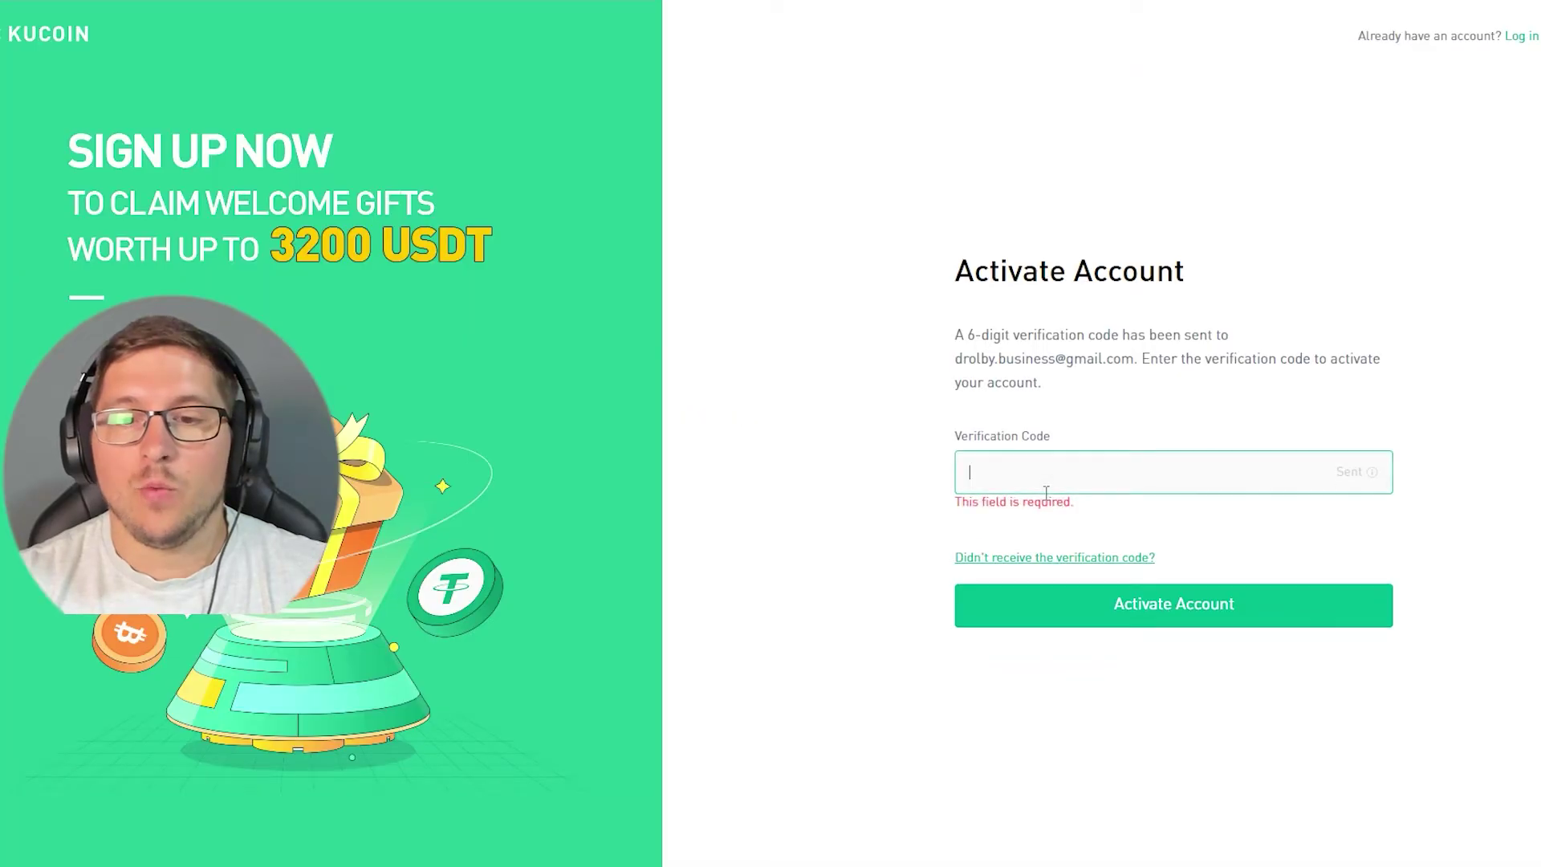
pyautogui.hotkey('ctrl', 'v')
pyautogui.click(1118, 597)
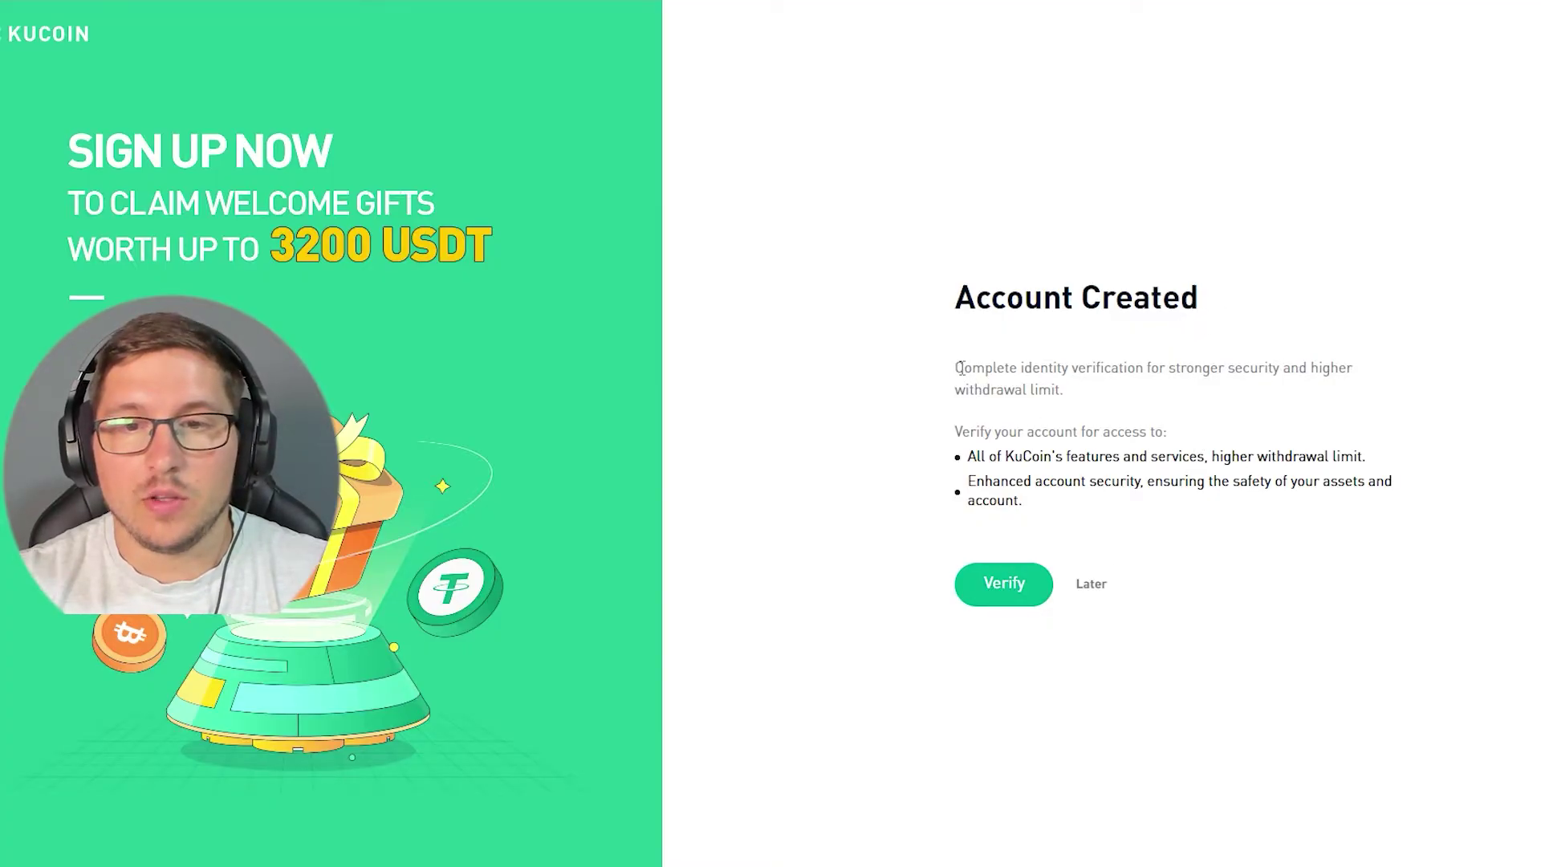
# Dismiss the Sign Up Successful popup with Later and bring up the avatar account menu.
pyautogui.moveTo(960, 367); pyautogui.dragTo(1132, 395)
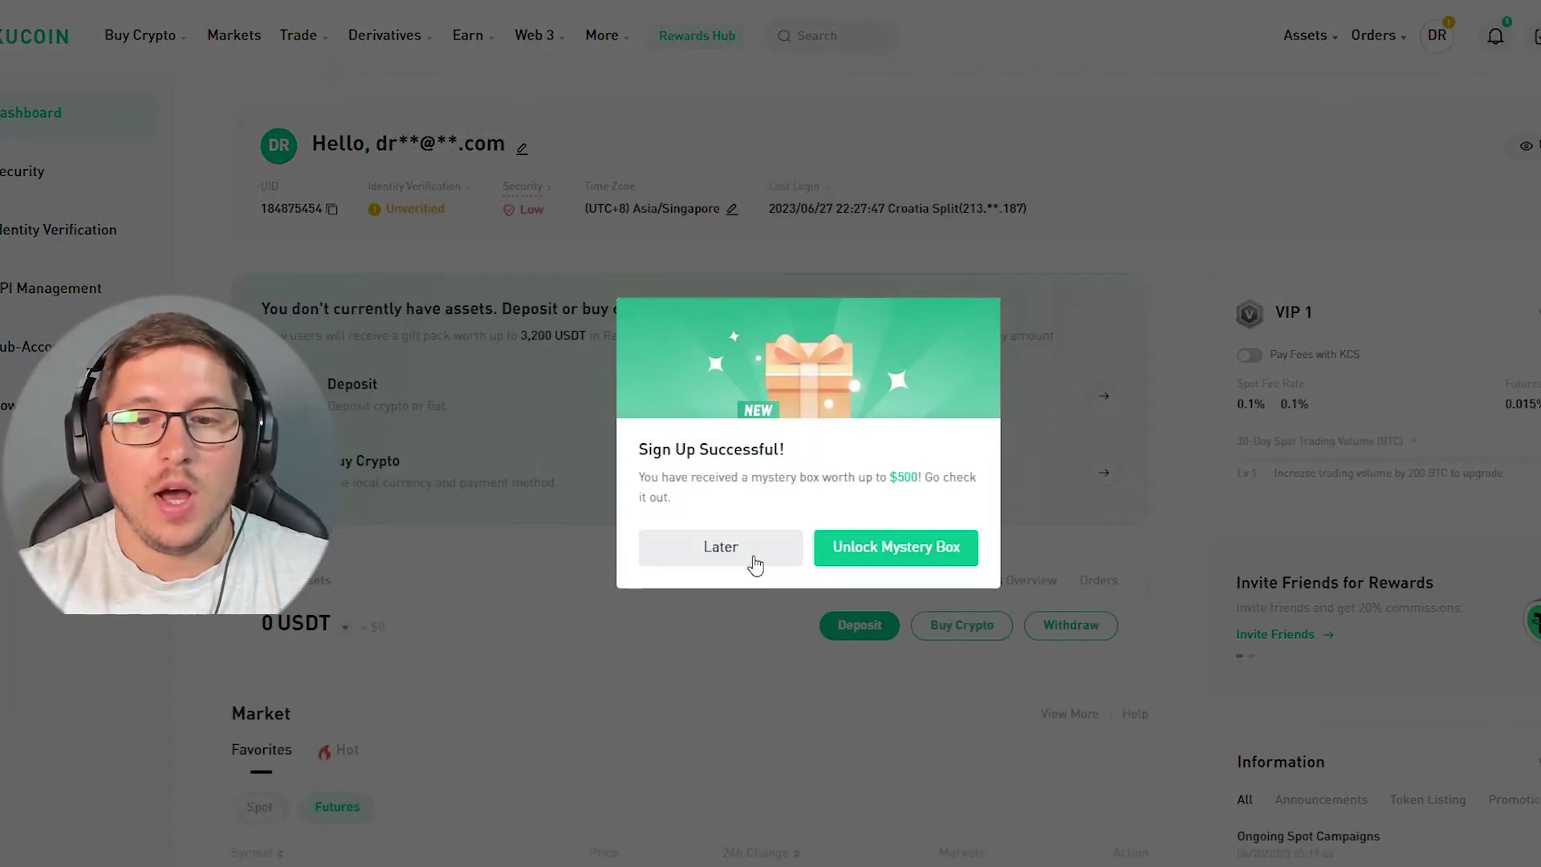
pyautogui.click(728, 554)
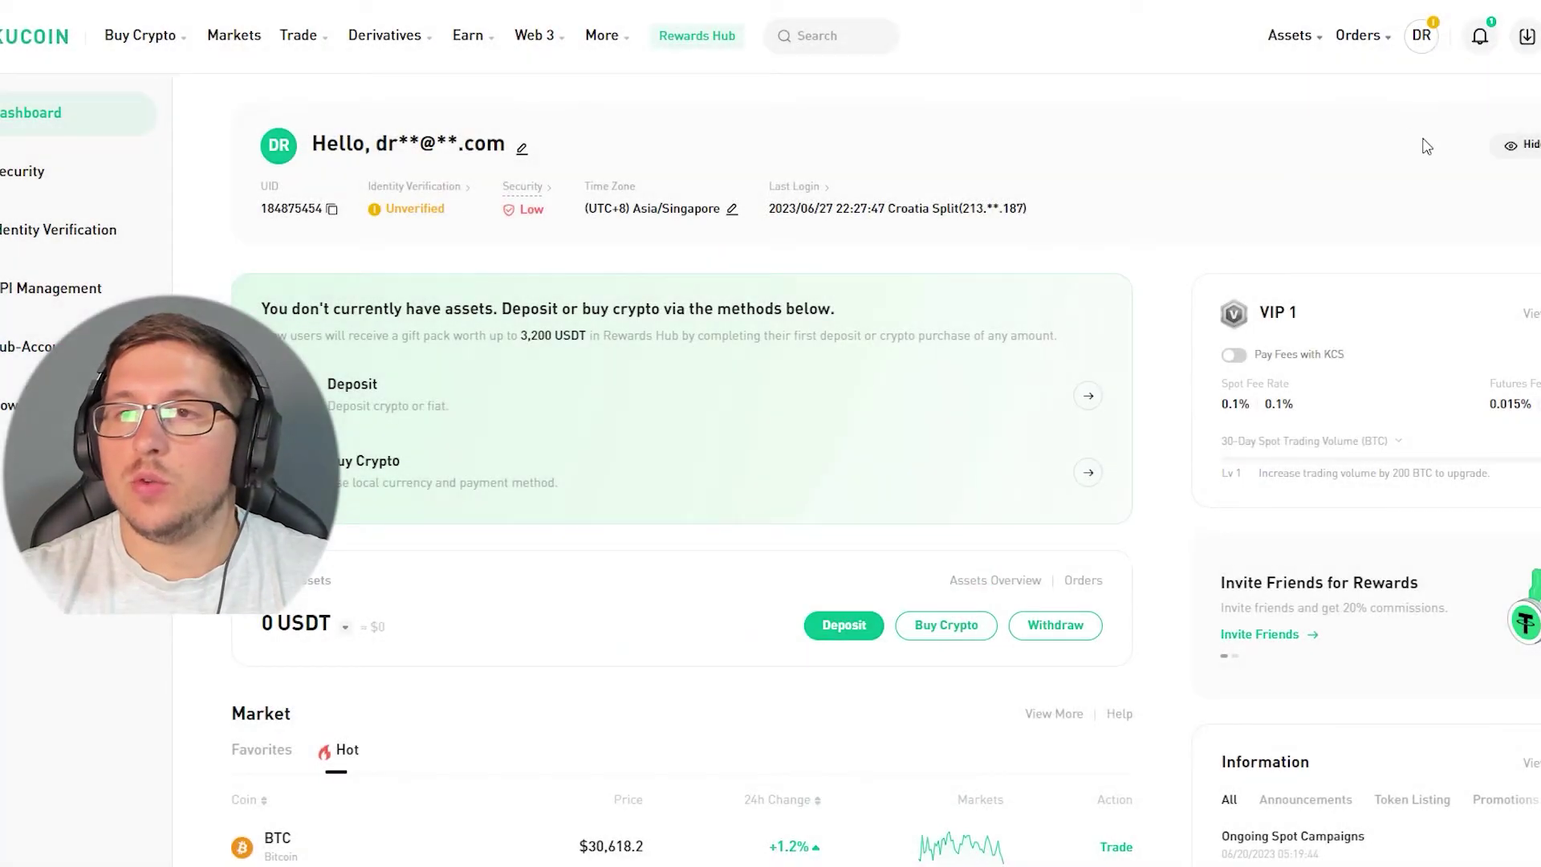
pyautogui.moveTo(1422, 40)
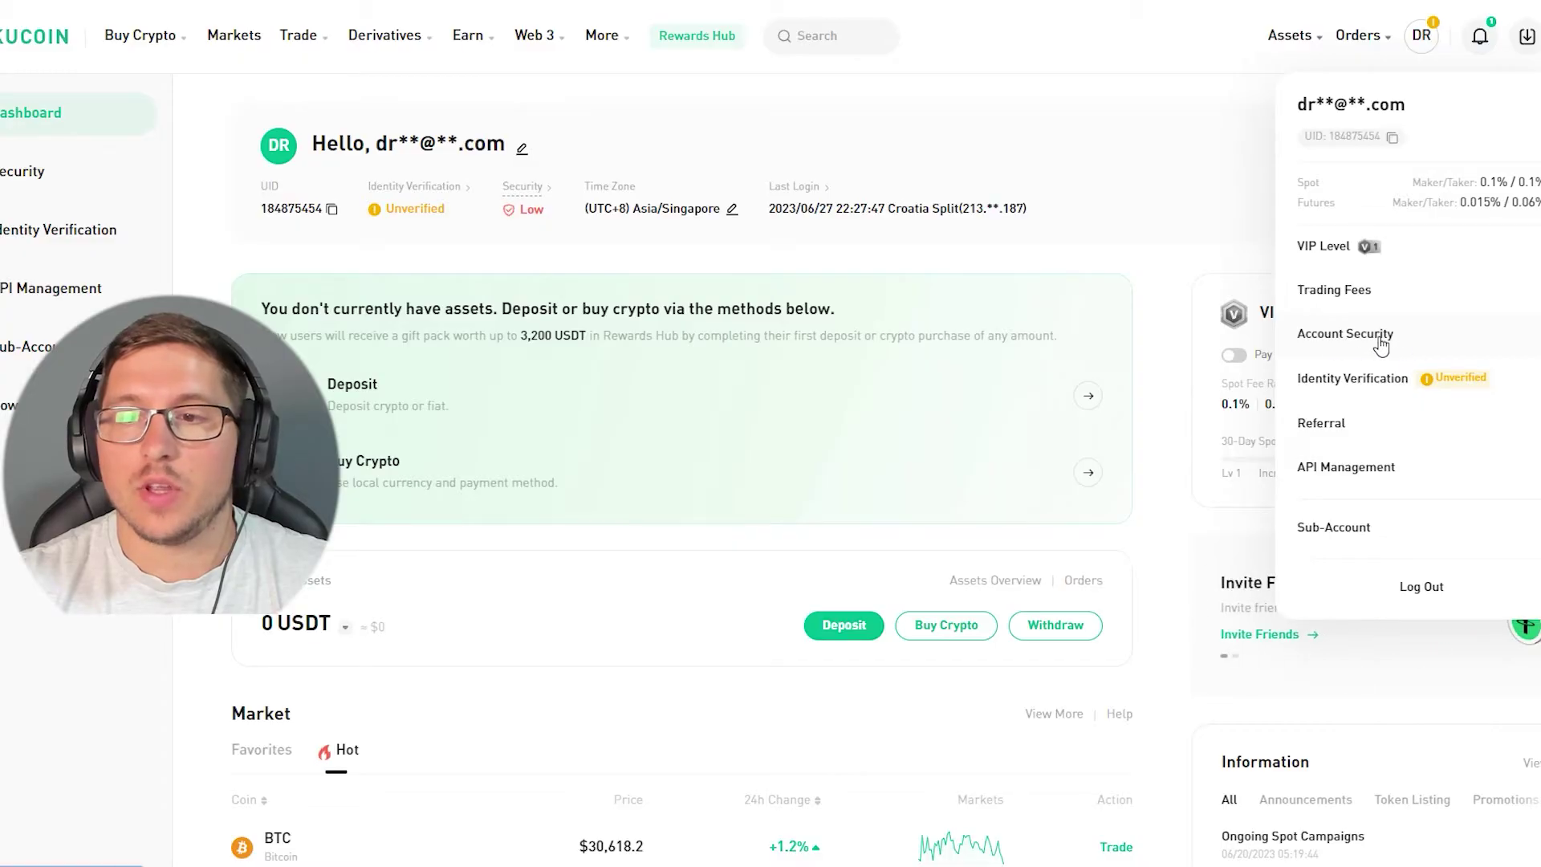
# Open Account Security and review email, phone and Google two-factor status.
pyautogui.click(1382, 345)
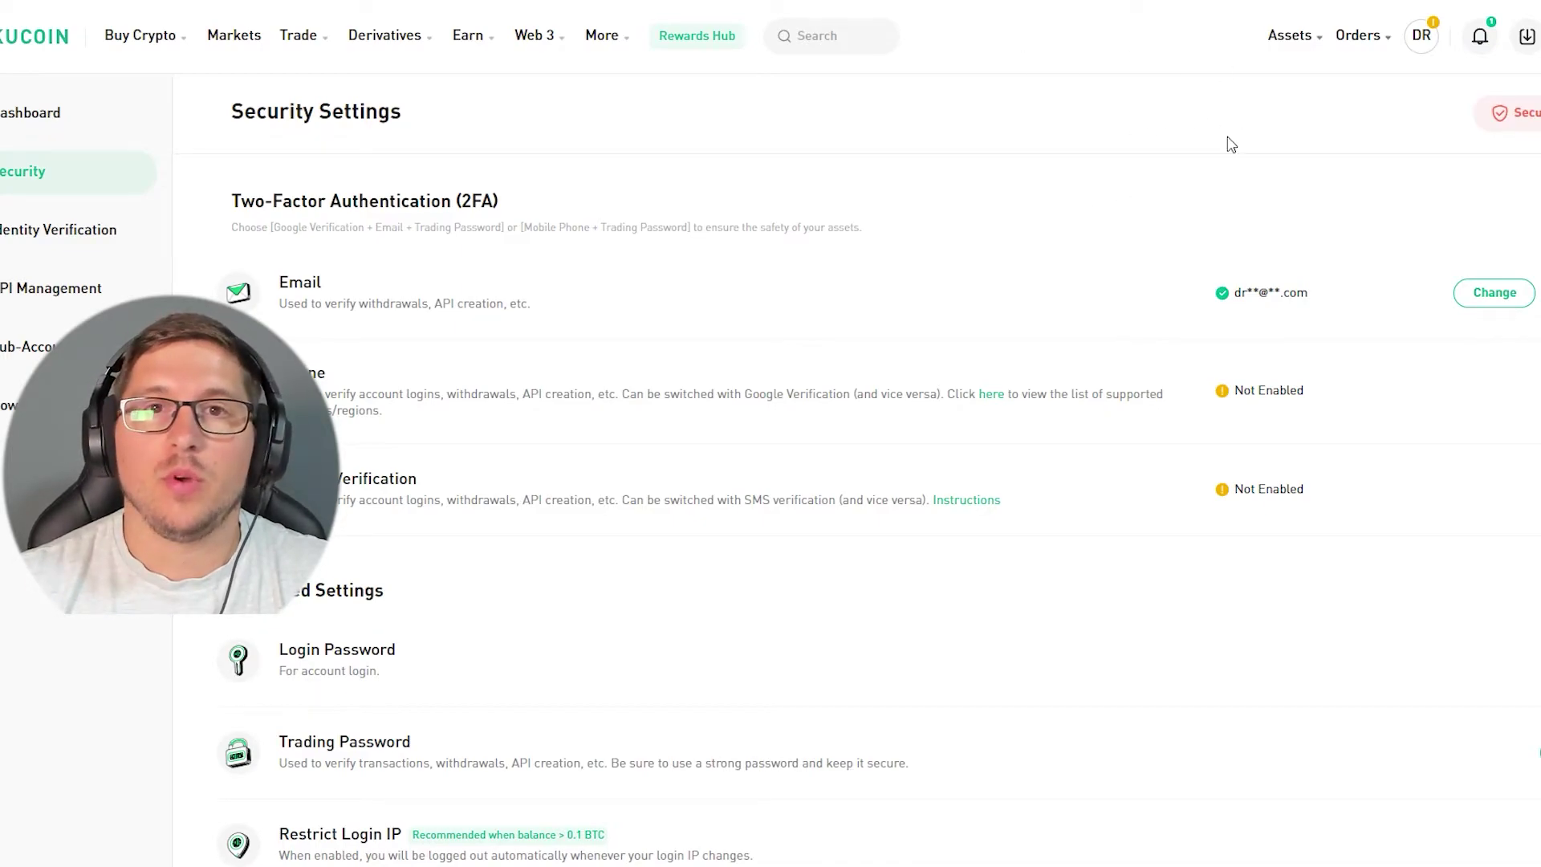
pyautogui.moveTo(1285, 46)
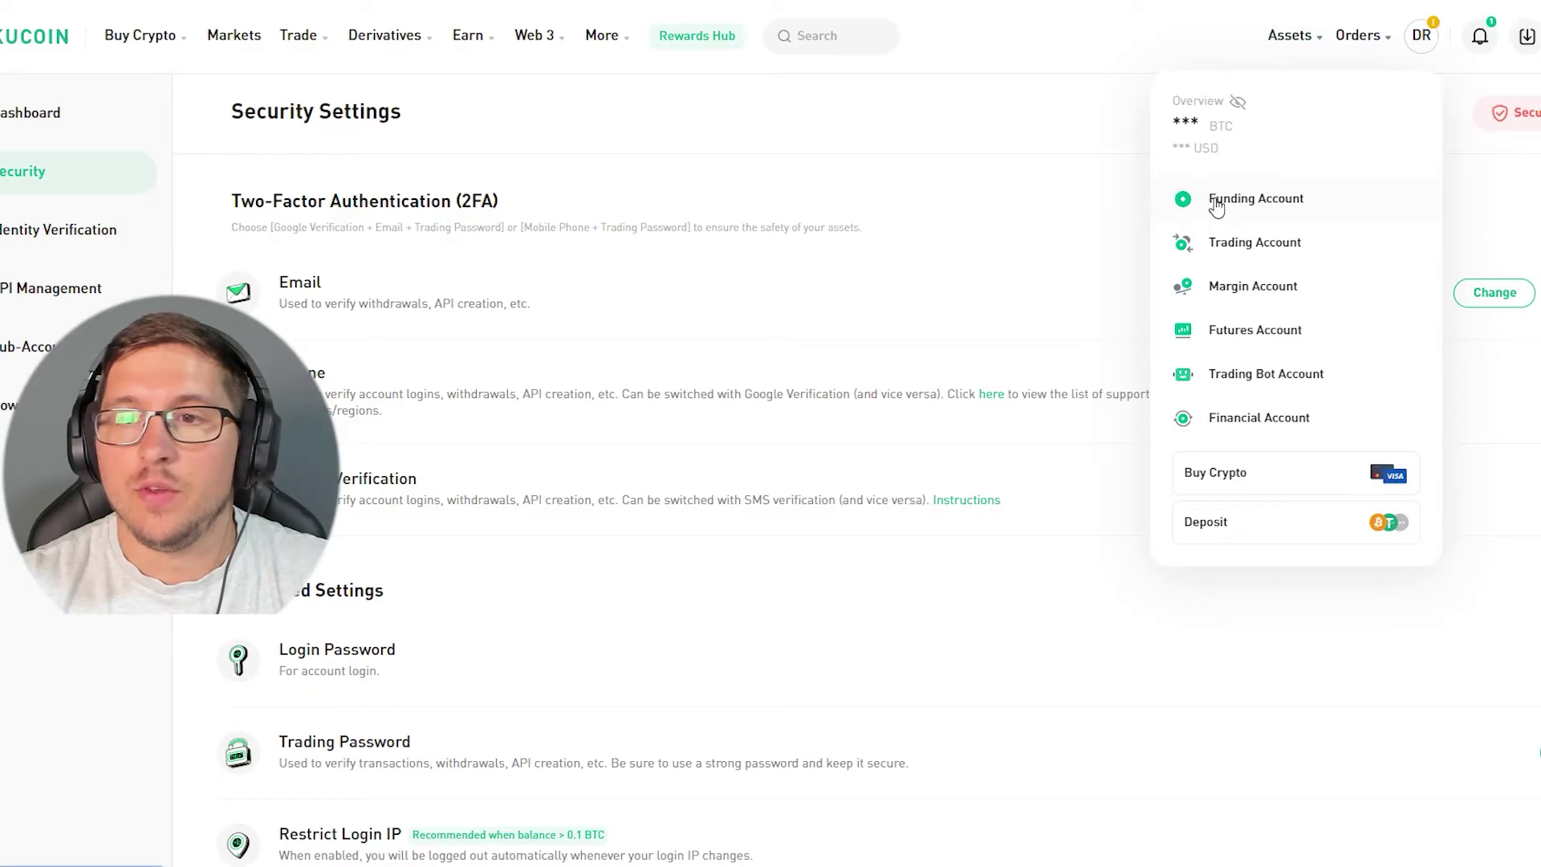
# Search 'bnb' in the Funding Account coin list and start a BNB deposit.
pyautogui.click(1268, 201)
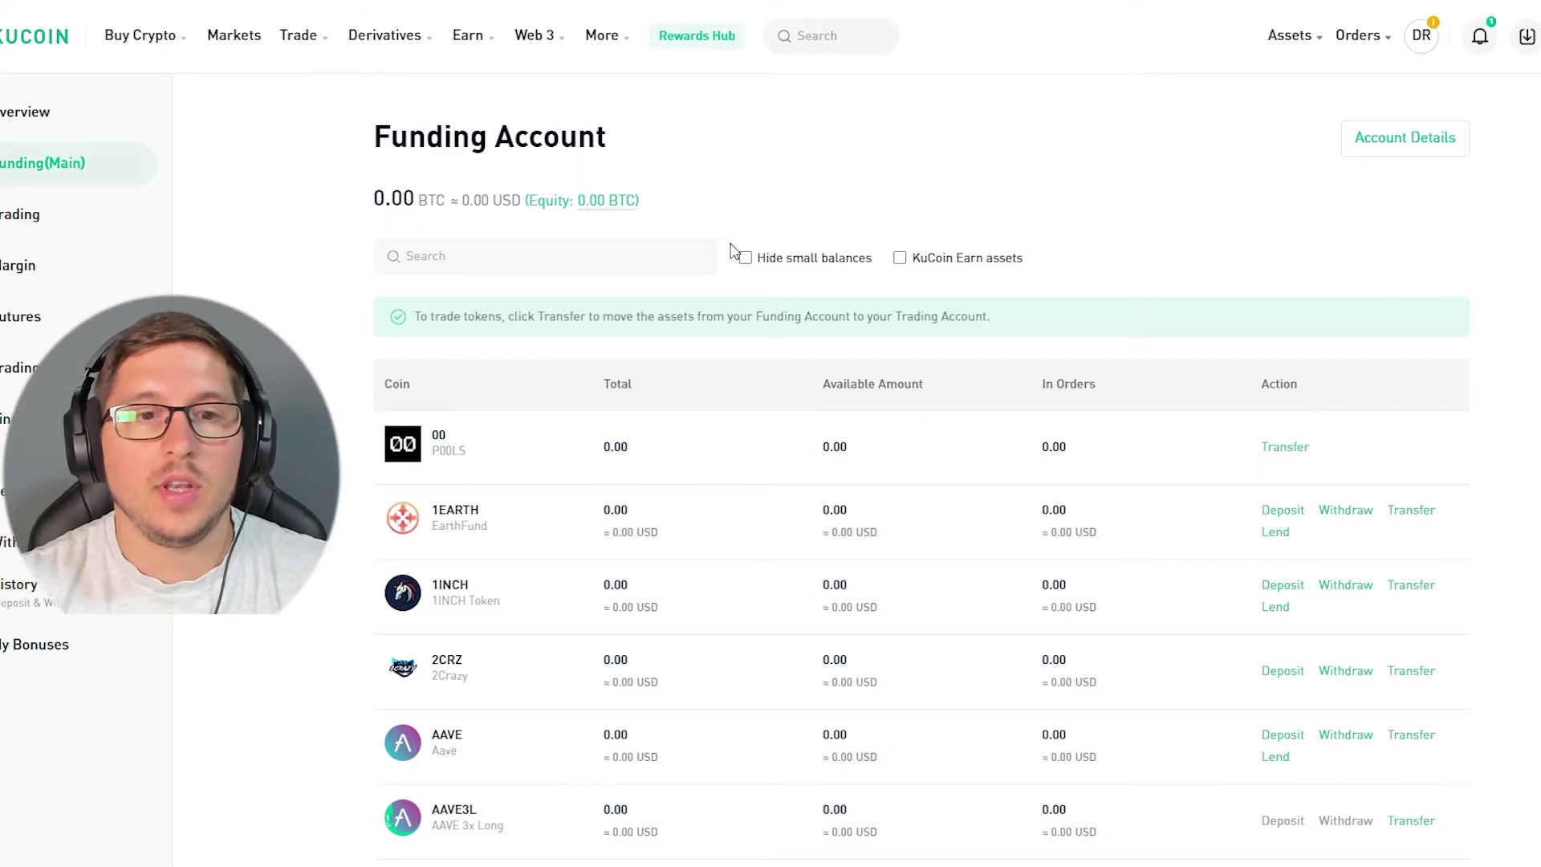
pyautogui.click(586, 257)
pyautogui.write('bnb')
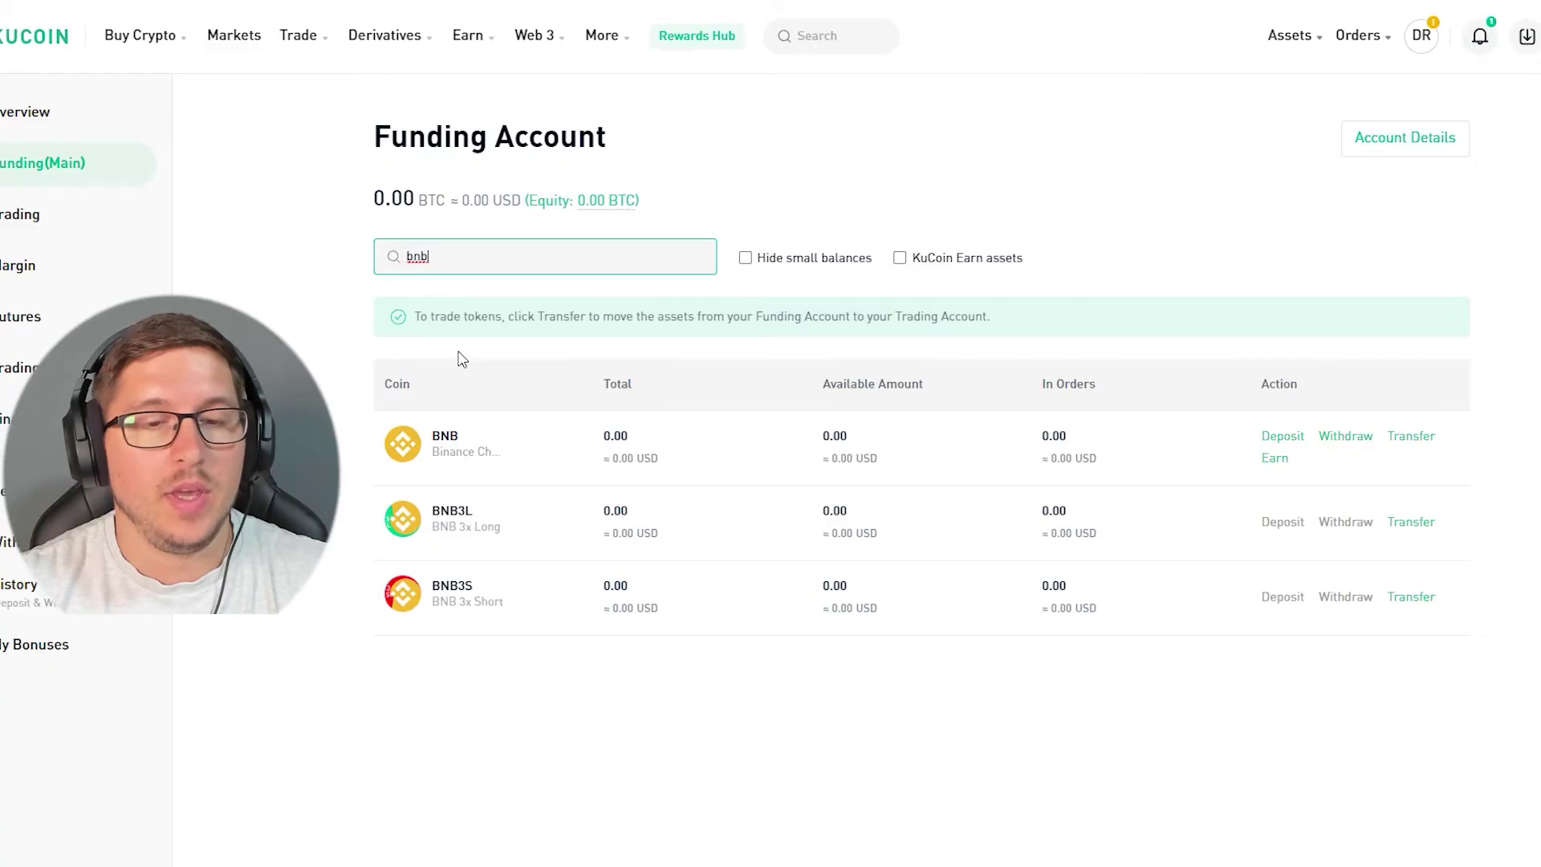
pyautogui.click(1285, 441)
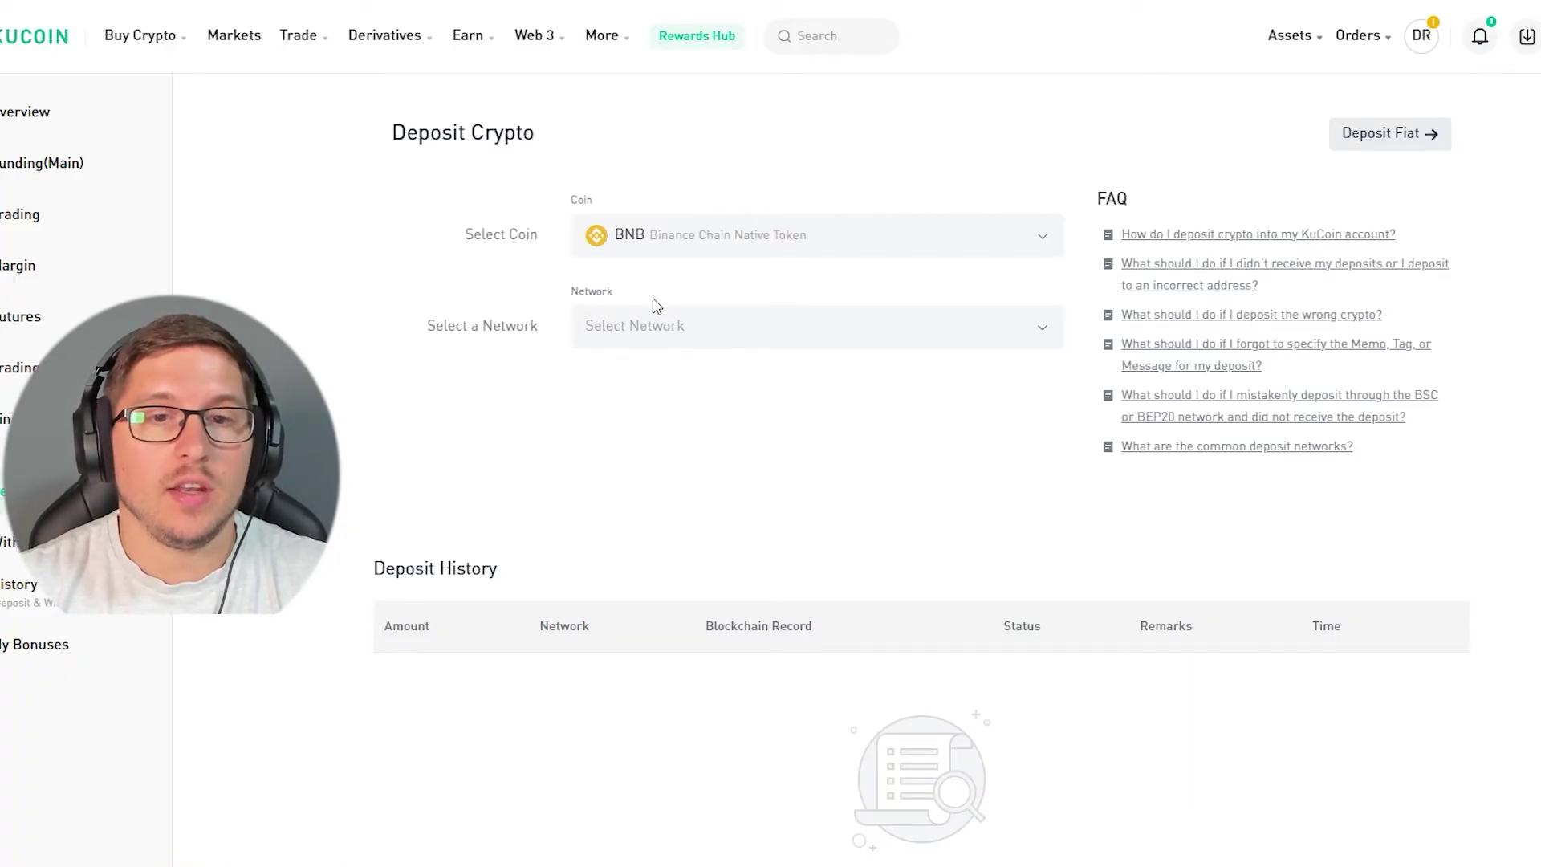
# Choose BSC (BNB Smart Chain) as the deposit network and copy the BNB address.
pyautogui.click(652, 343)
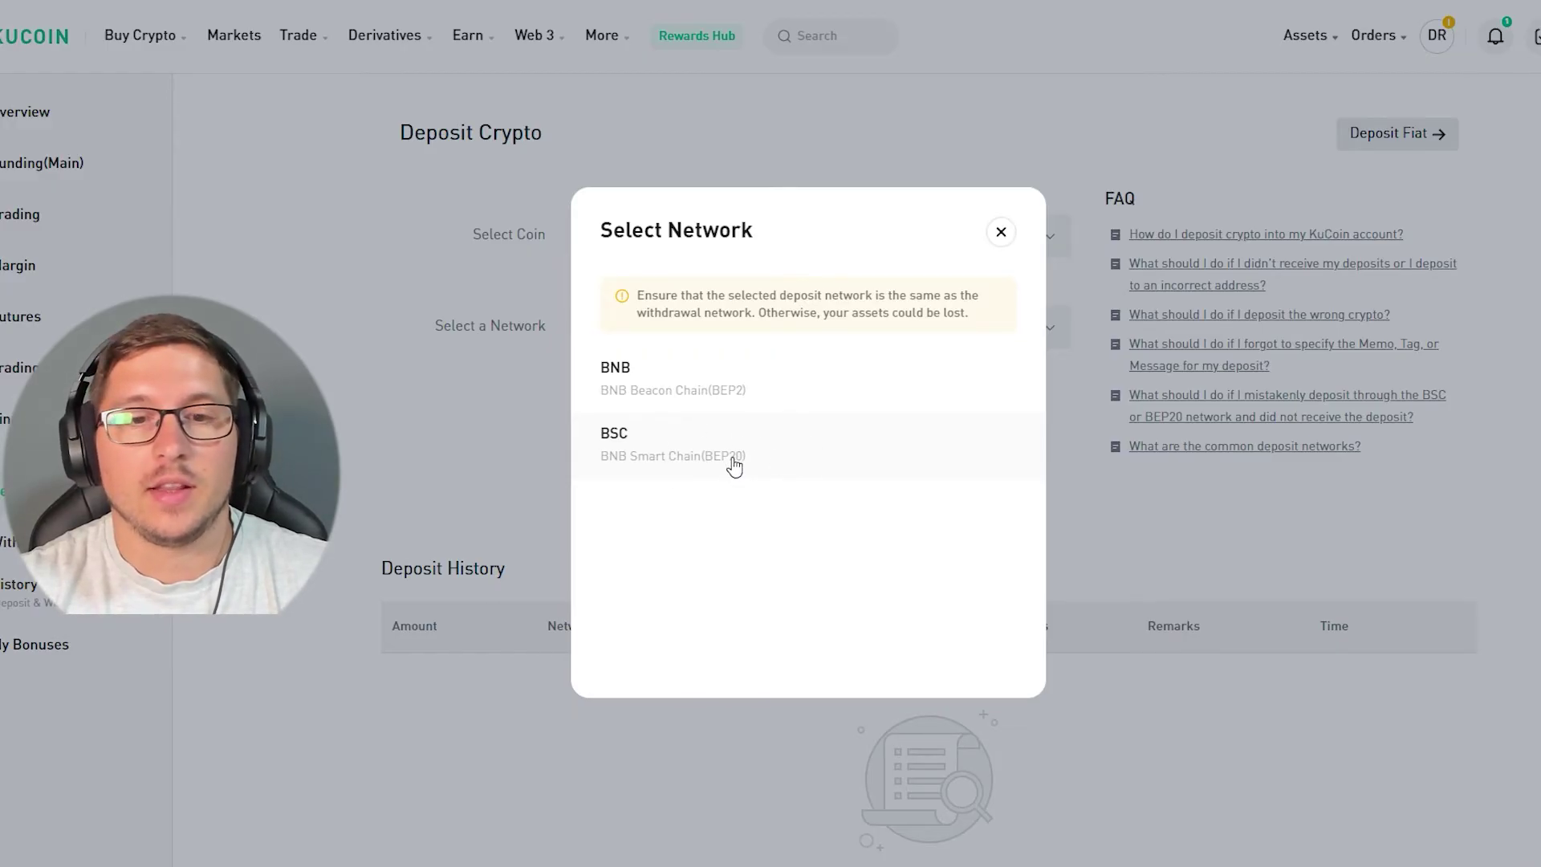
pyautogui.click(694, 462)
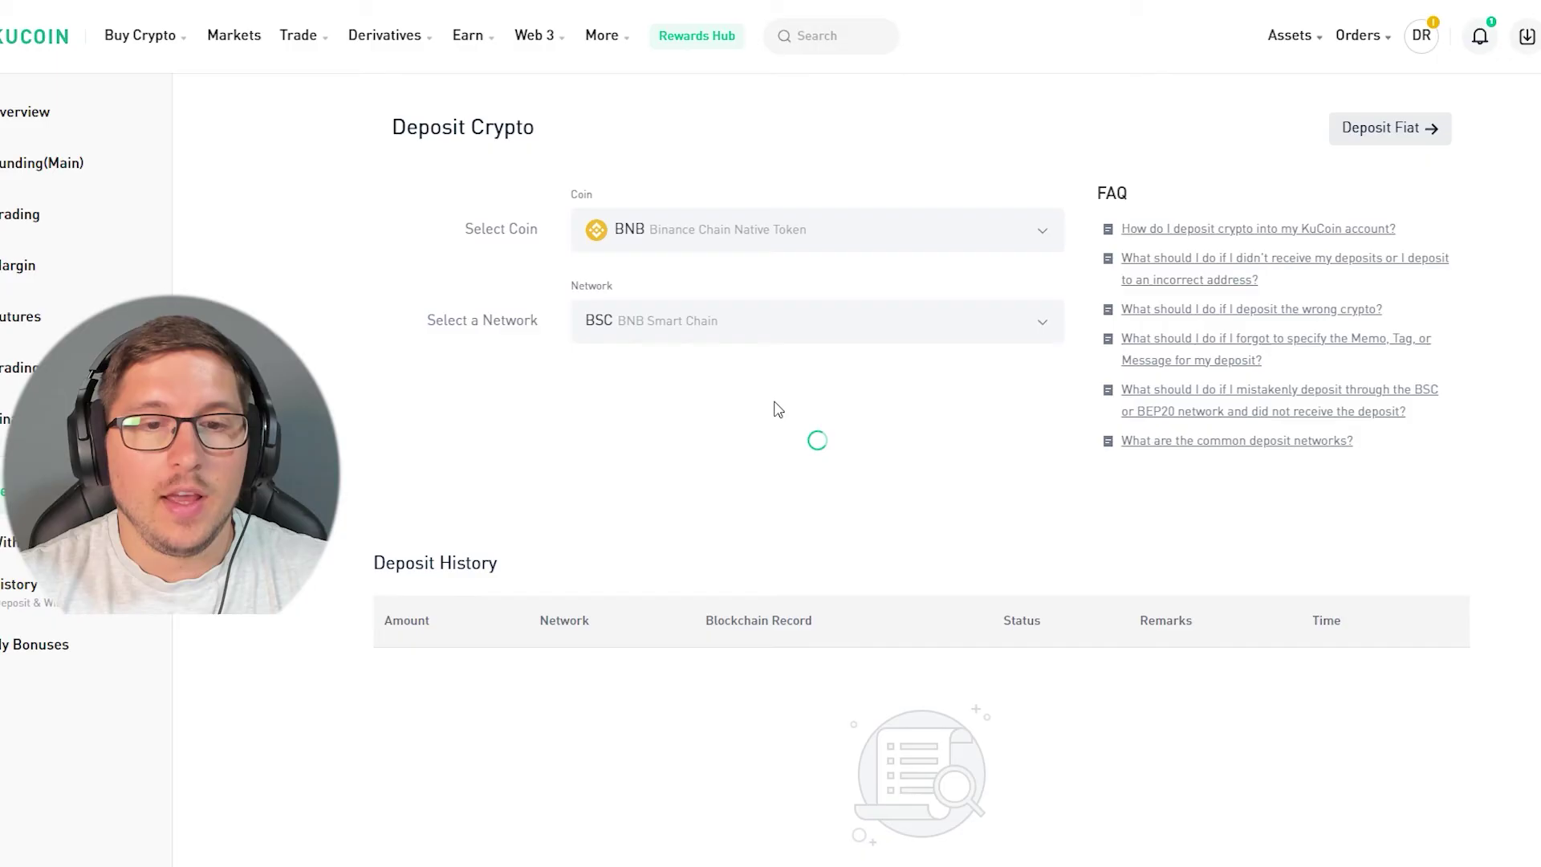
pyautogui.scroll(-1, 754, 377)
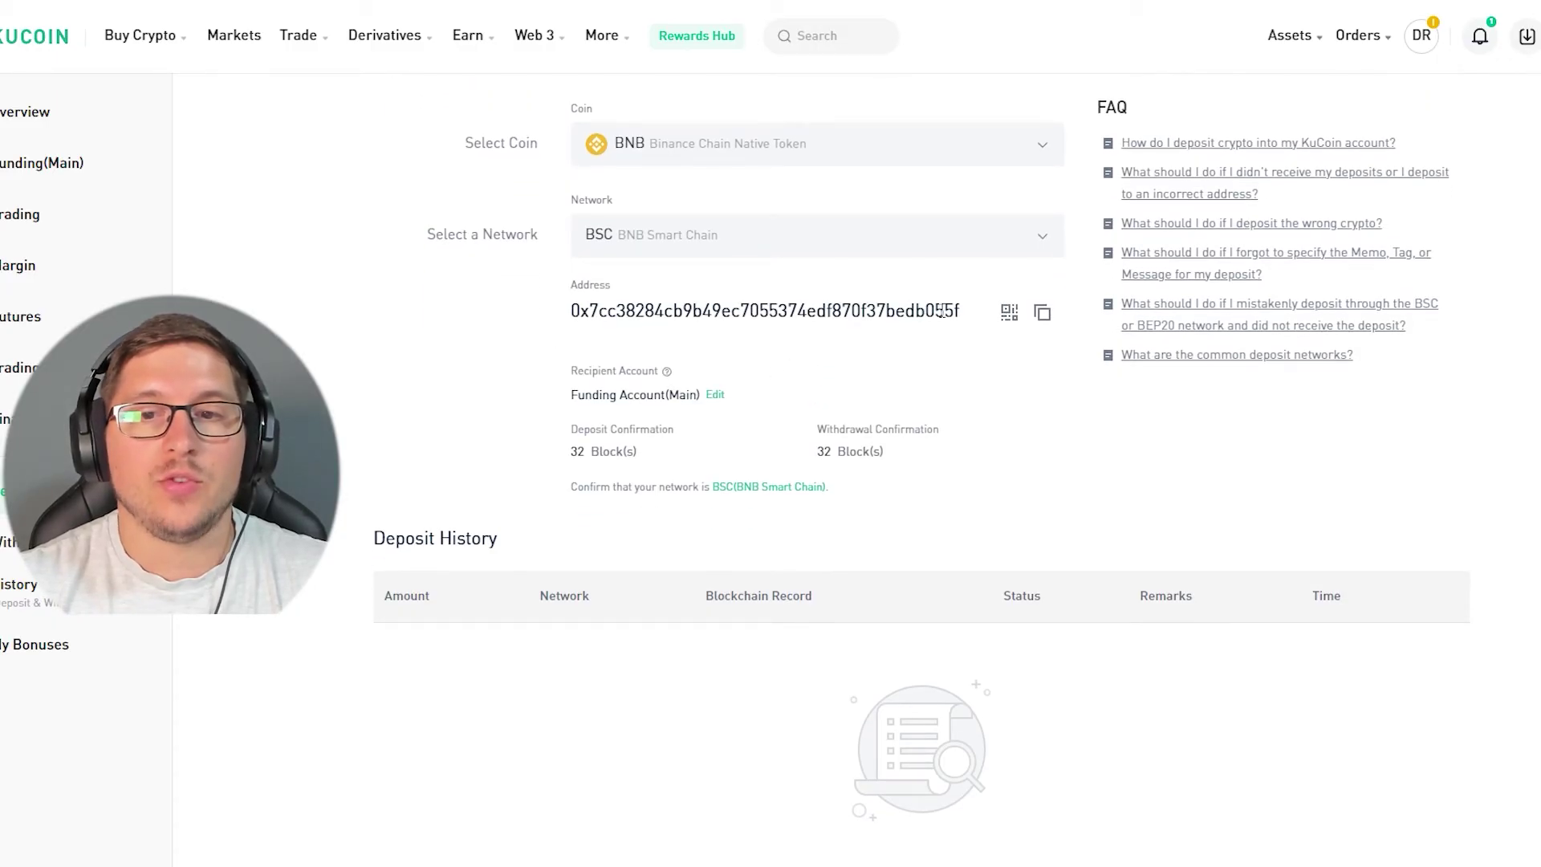
pyautogui.click(1042, 313)
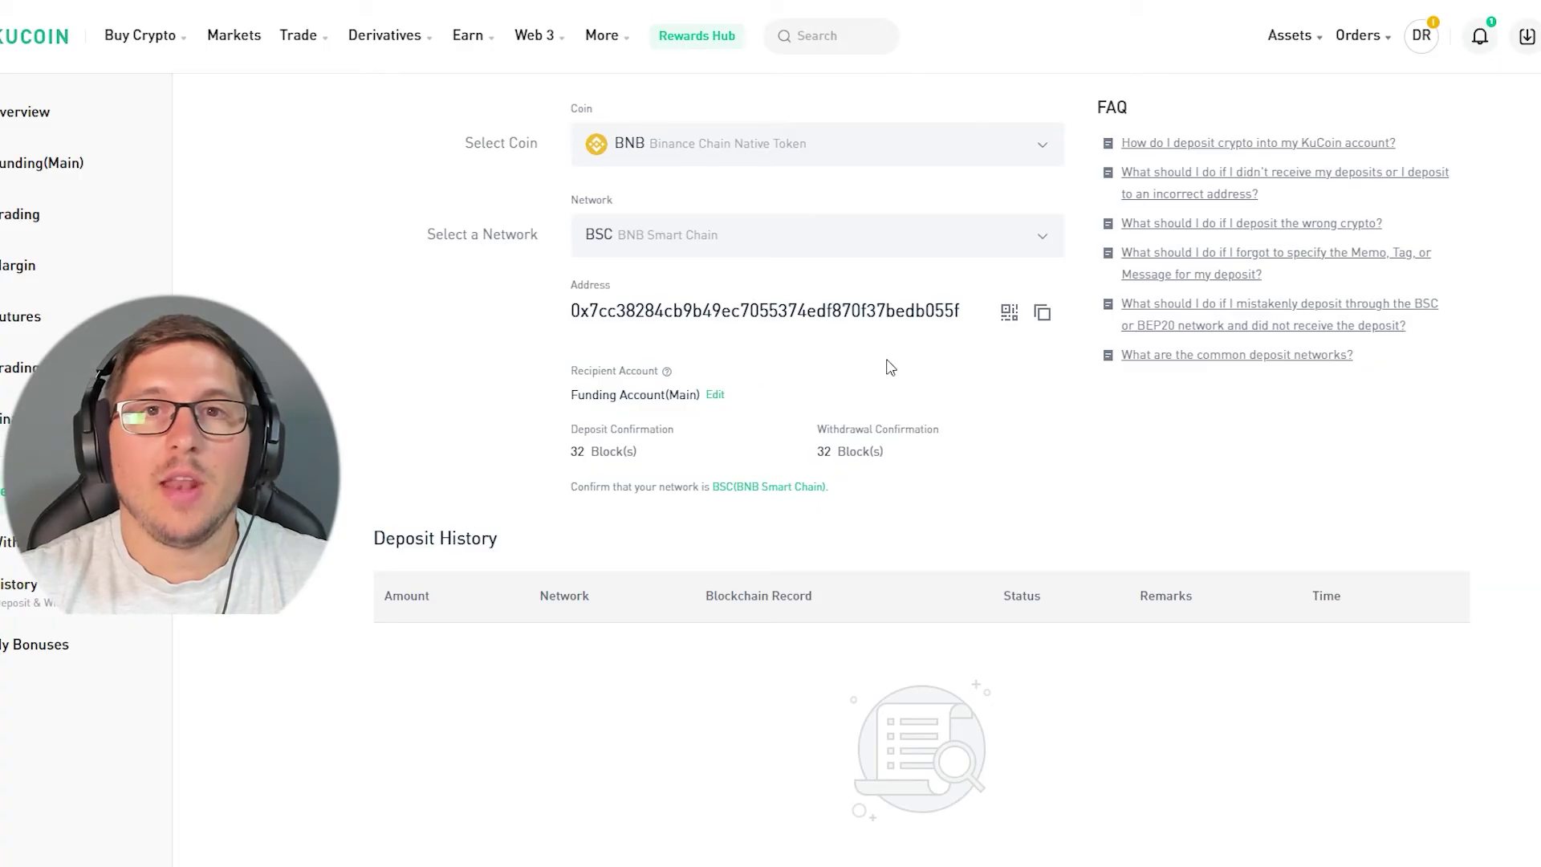
pyautogui.scroll(1, 877, 335)
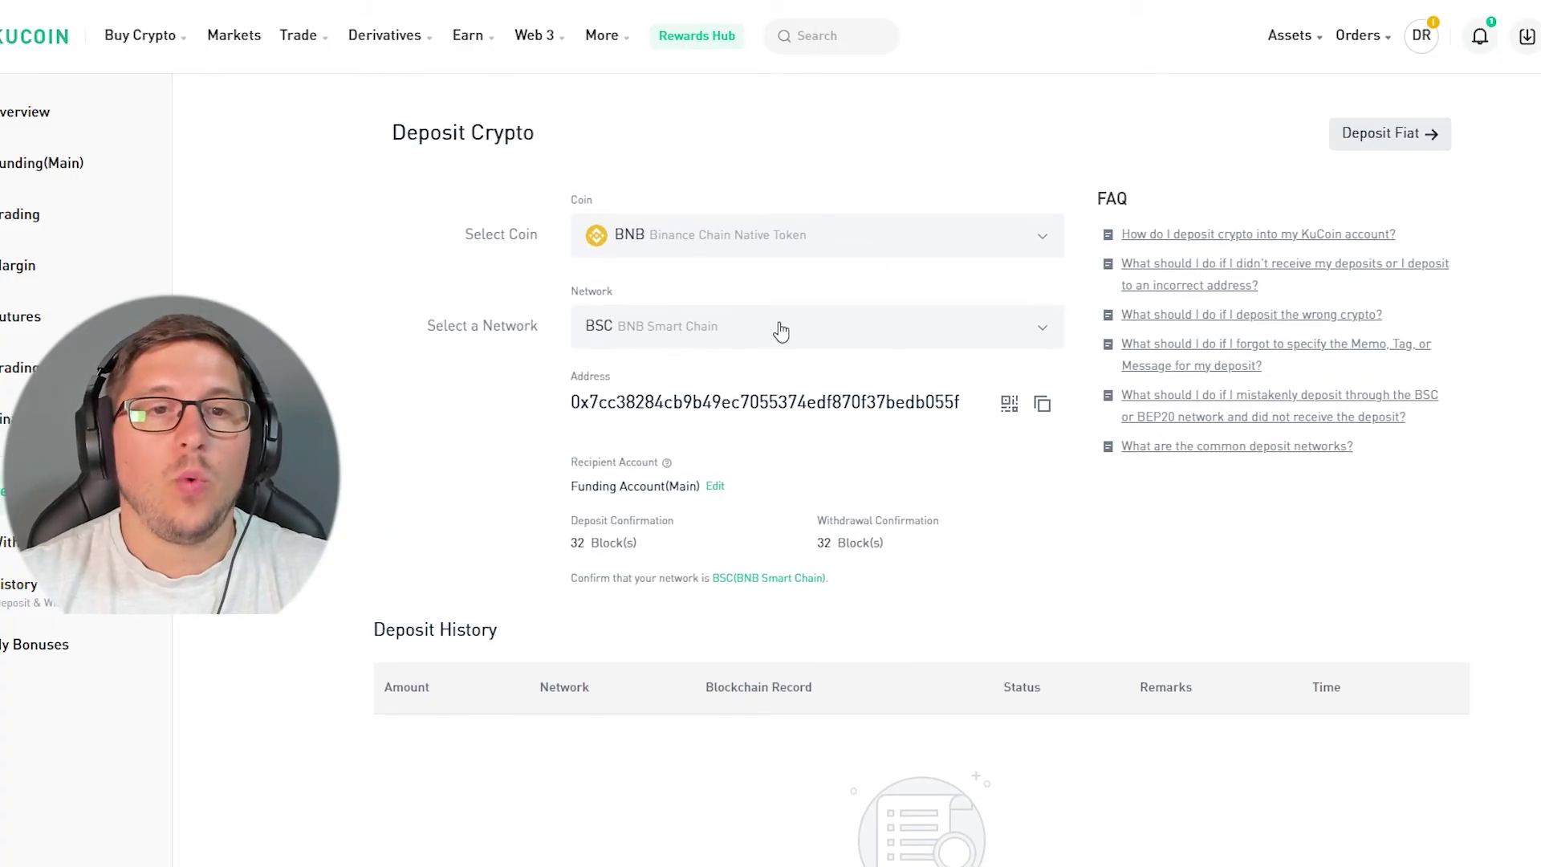